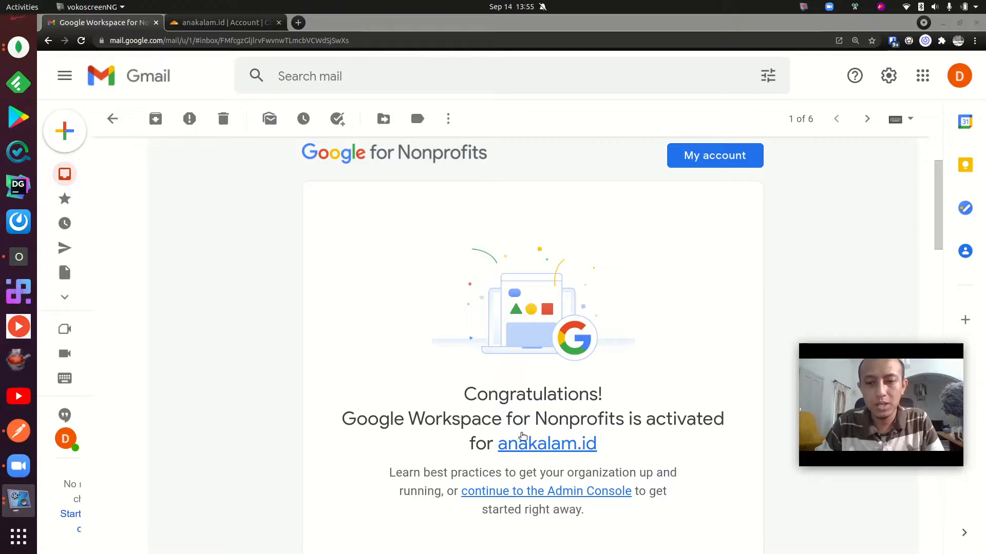
Read the Google Workspace for Nonprofits activation email for anakalam.id.
scroll(440, 354, "down", 4)
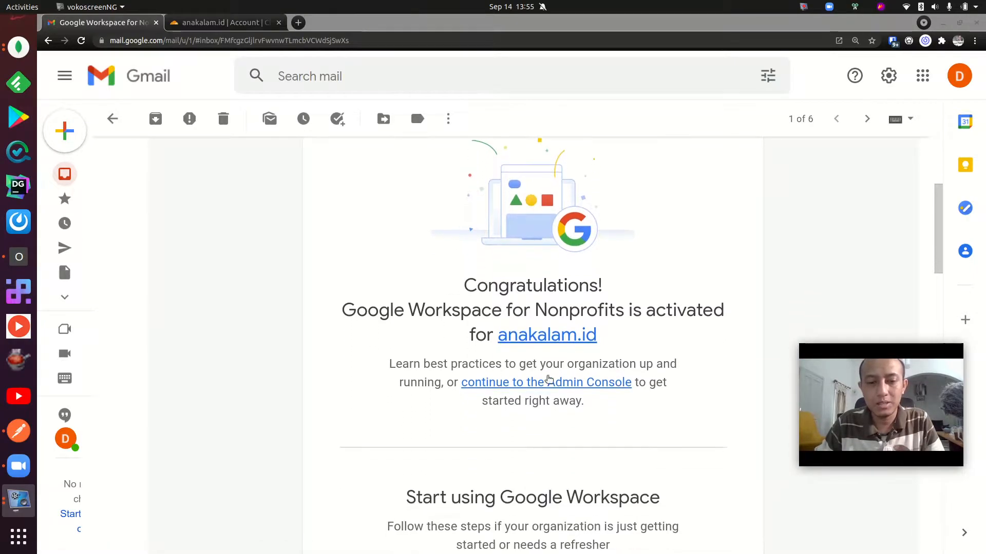
scroll(534, 381, "down", 2)
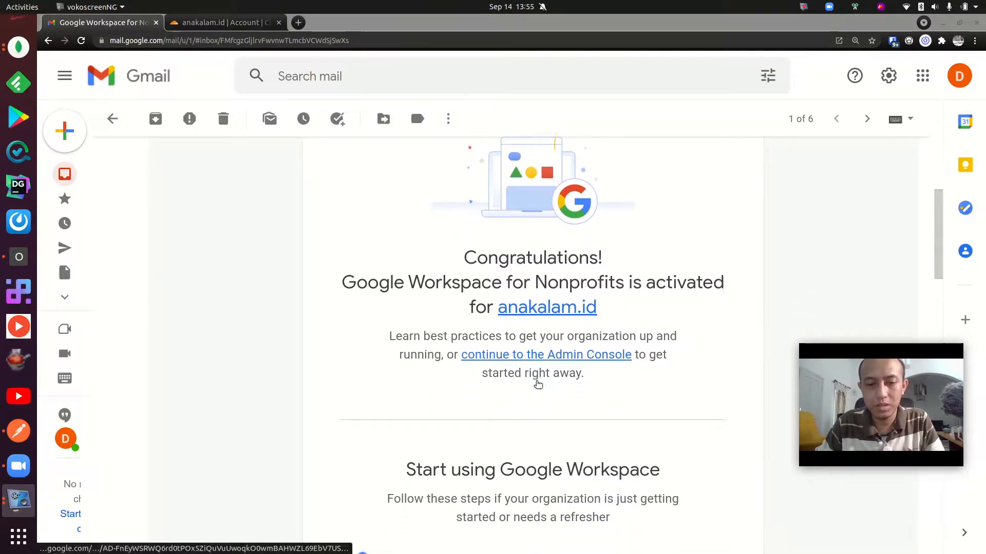
scroll(539, 375, "up", 1)
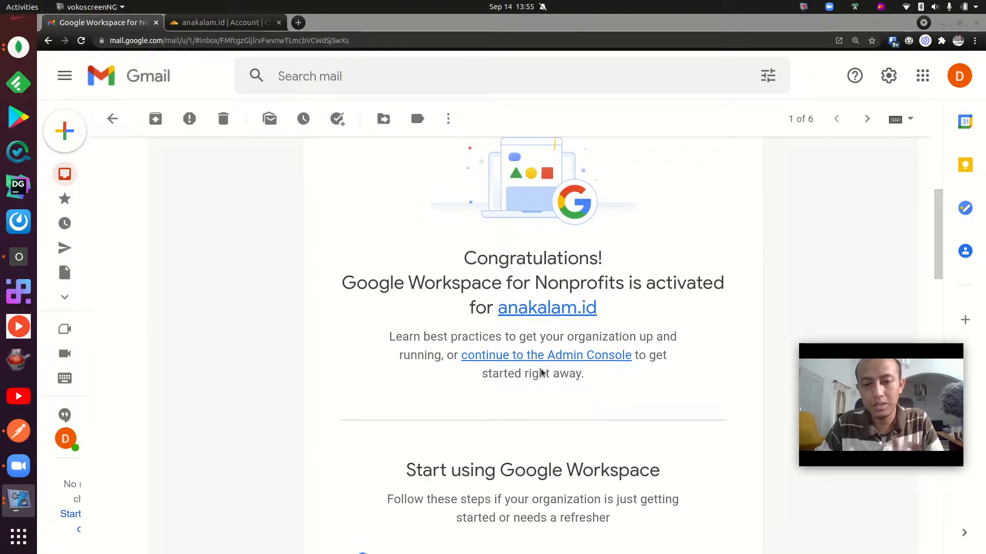
scroll(541, 373, "down", 1)
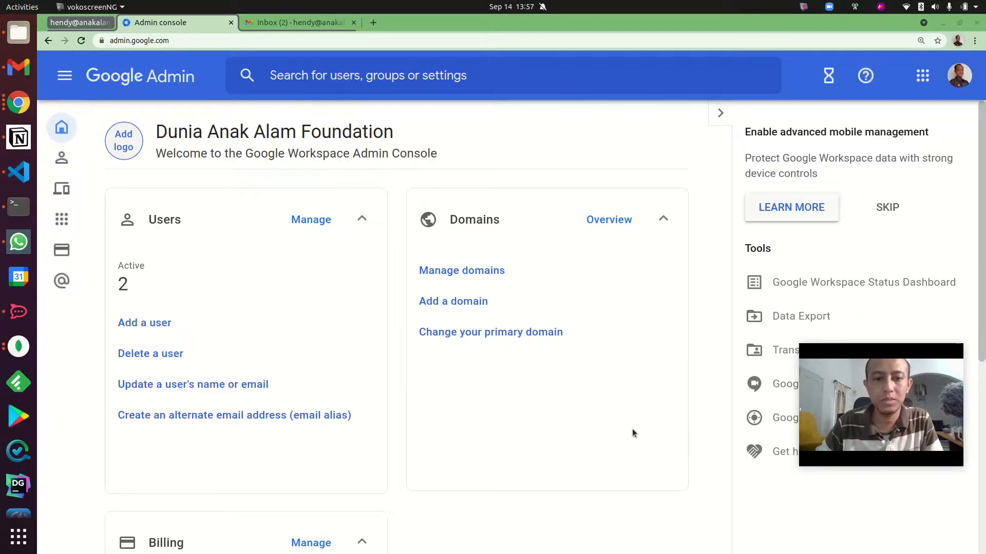
In the Google Admin console, start Gmail activation for the primary domain anakalam.id with the Set up MX record method.
left_click(585, 420)
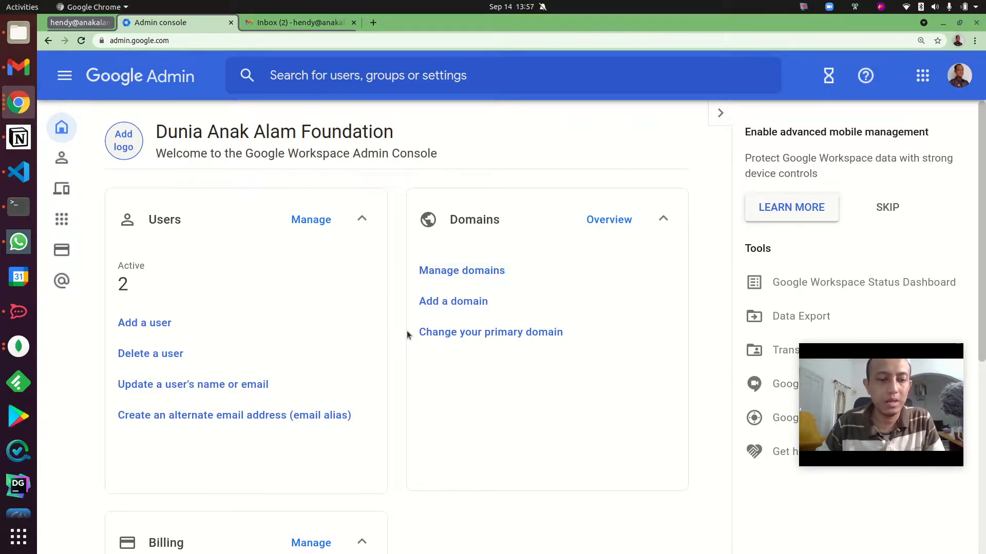
scroll(403, 340, "down", 3)
scroll(402, 340, "up", 3)
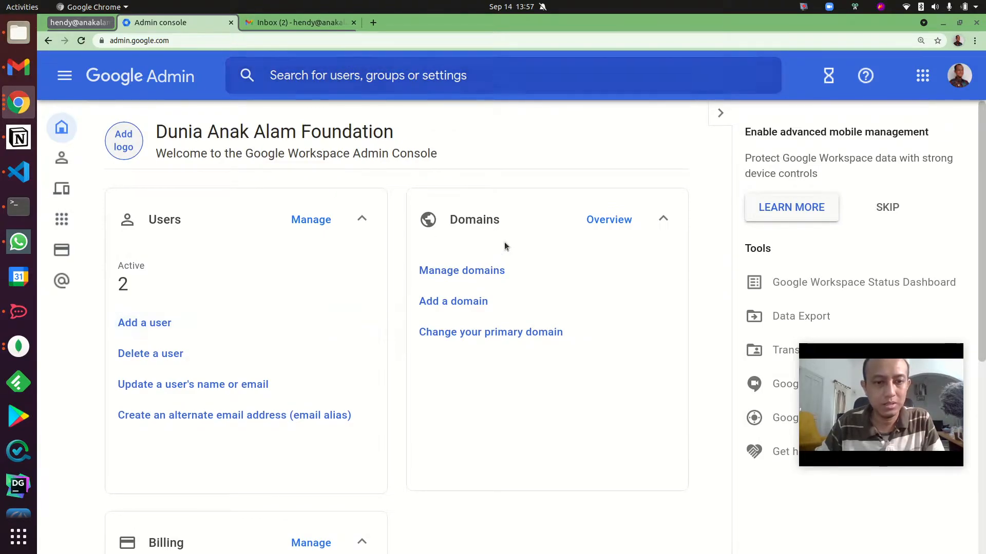
left_click(453, 270)
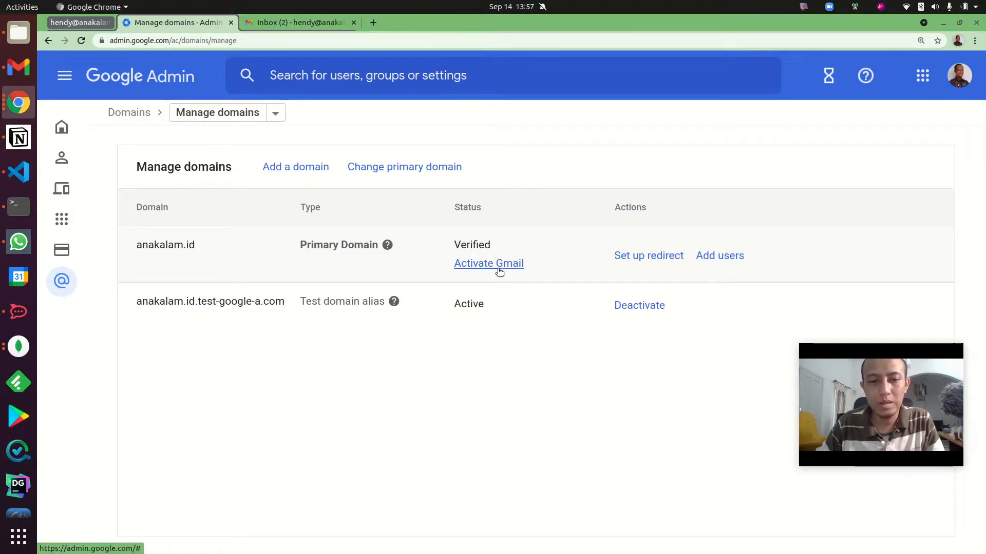
left_click(510, 264)
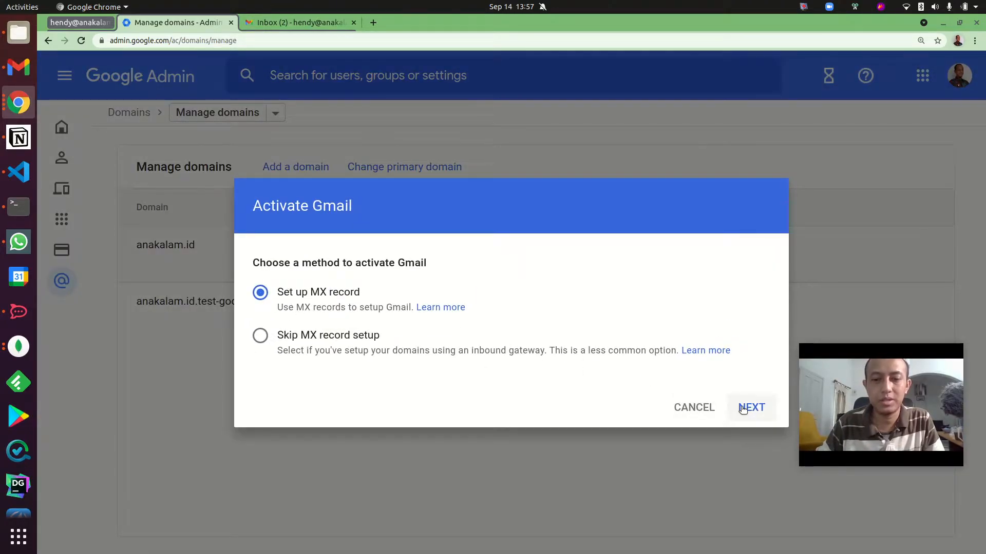
left_click(751, 407)
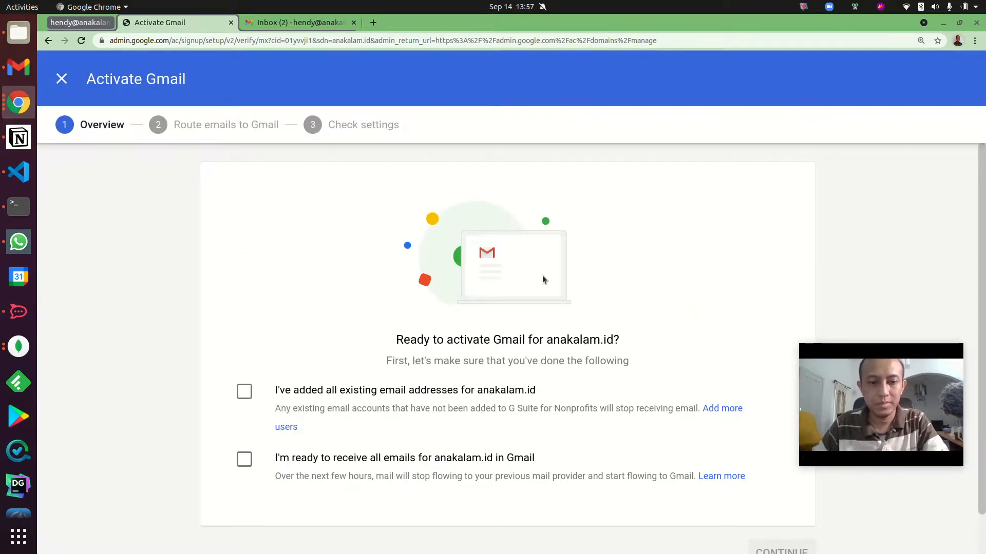
Confirm that all existing email addresses are added and that anakalam.id is ready to receive mail in Gmail, and continue.
scroll(543, 279, "down", 2)
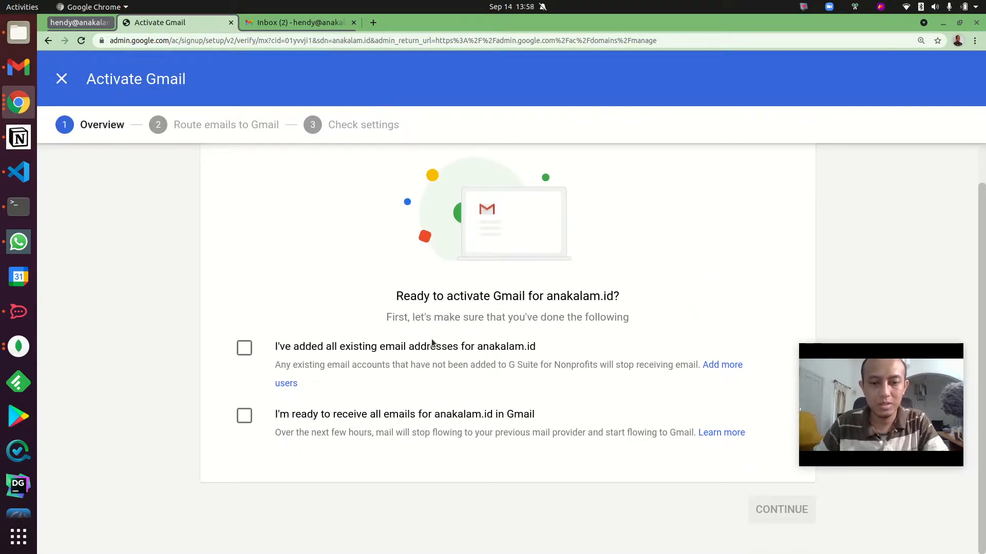
left_click(244, 347)
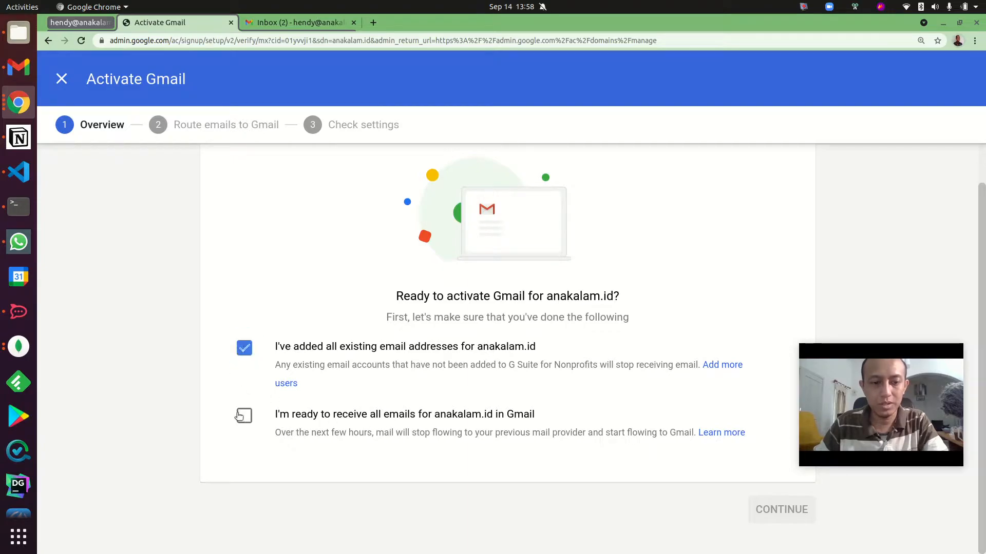
left_click(243, 418)
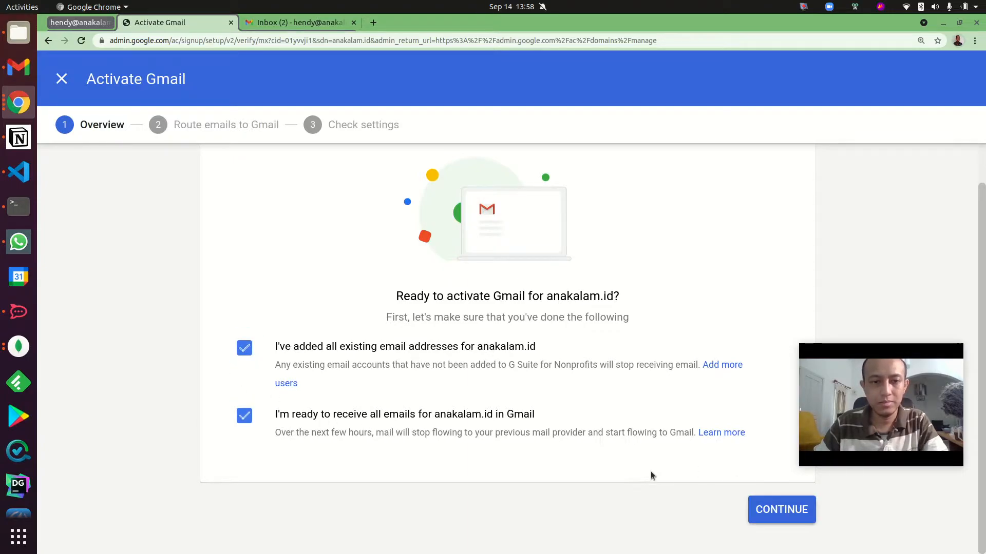
left_click(771, 500)
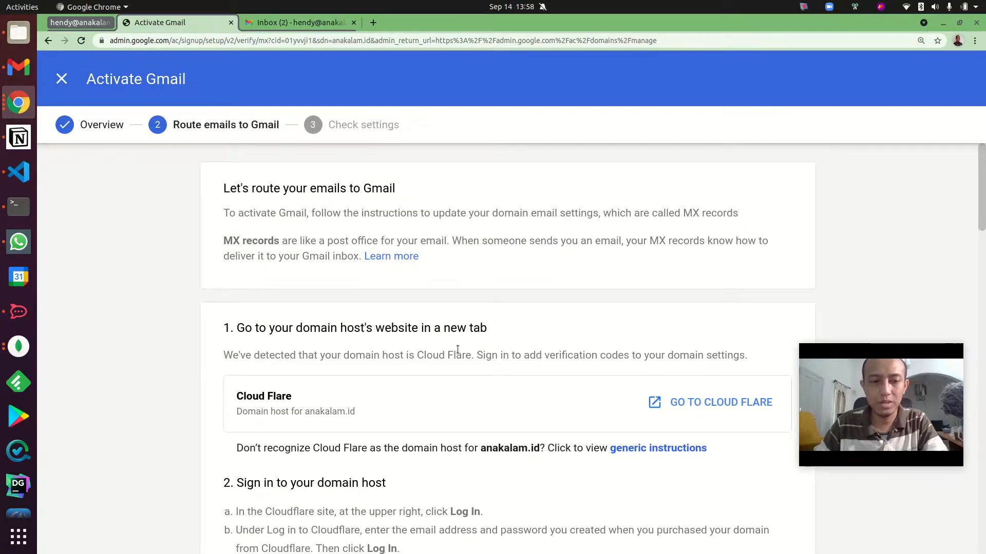
Review the Cloudflare MX setup instructions and copy the primary mail server address ASPMX.L.GOOGLE.COM.
scroll(457, 349, "down", 3)
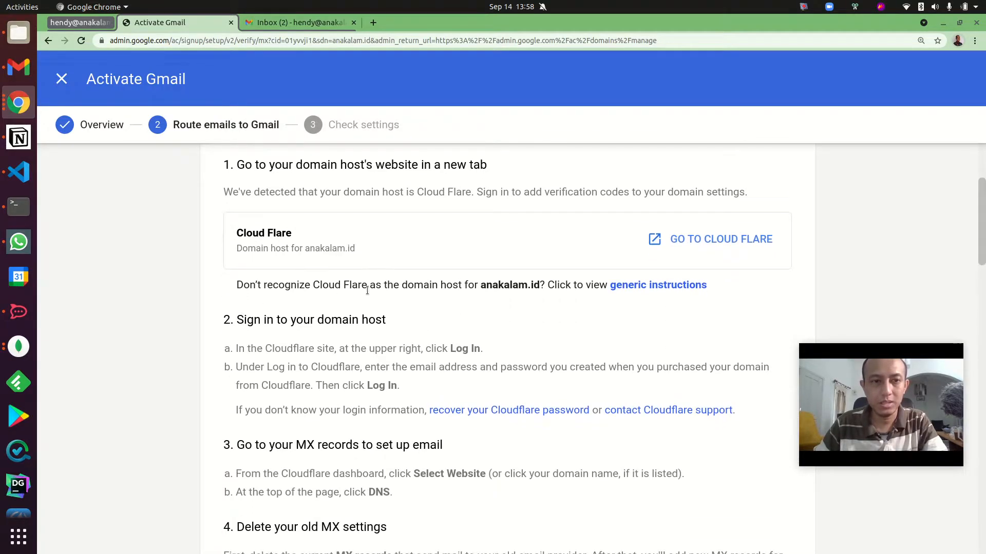
scroll(358, 294, "down", 1)
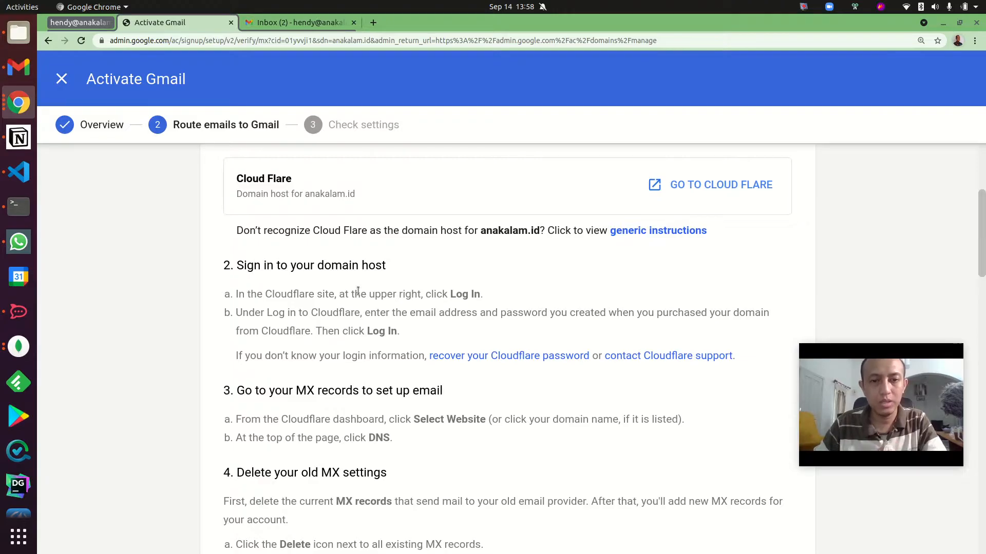
scroll(358, 291, "down", 5)
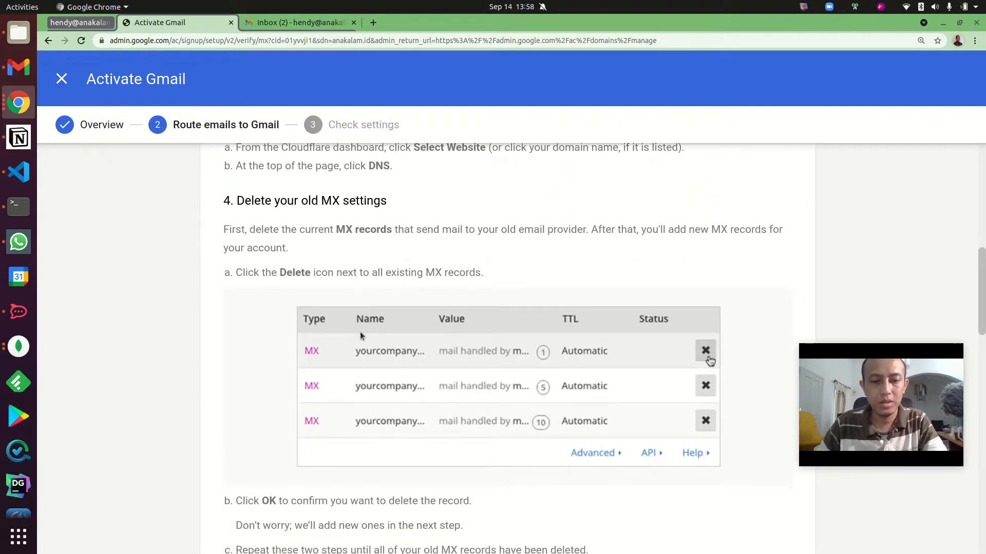
scroll(416, 367, "down", 7)
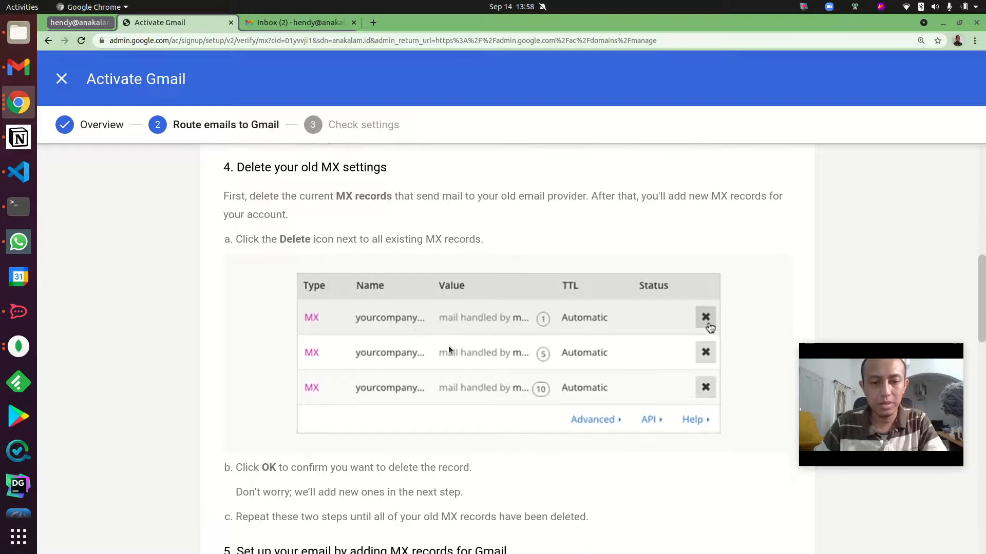
scroll(448, 350, "down", 11)
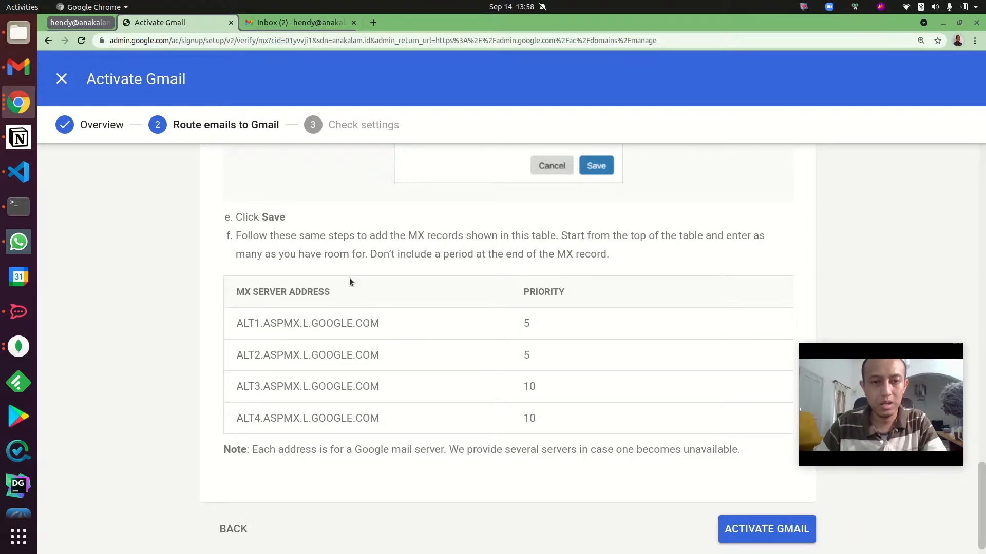
scroll(349, 278, "up", 6)
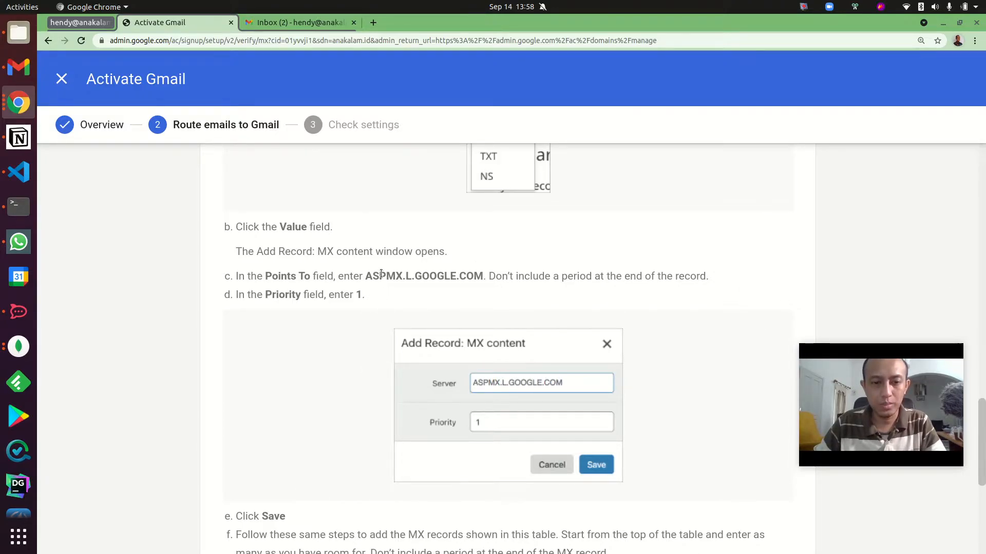
left_click_drag(365, 276, 482, 276)
key("ctrl+c")
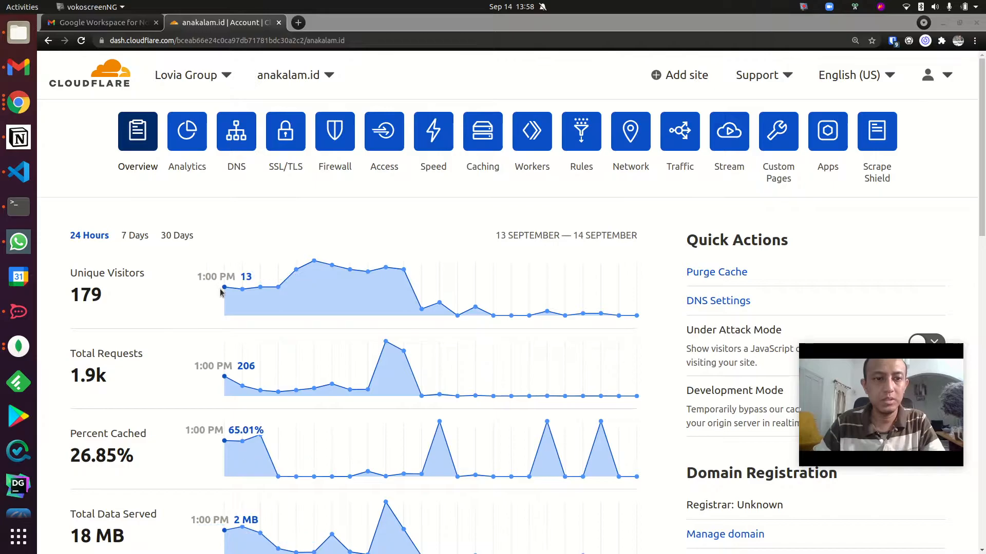
Switch to Cloudflare and delete the mx1.forwardemail.net and mx2.forwardemail.net MX records from anakalam.id's DNS records.
left_click(239, 135)
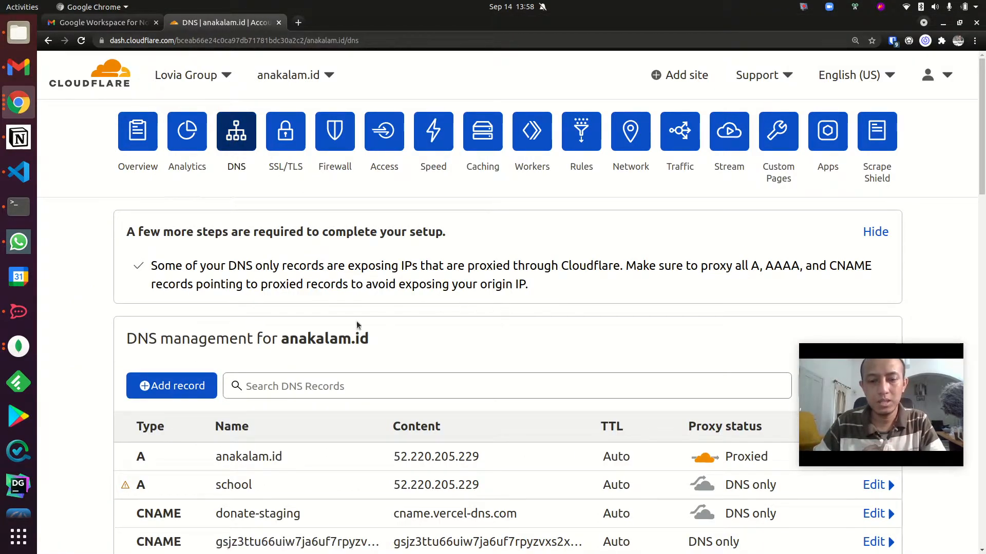
scroll(252, 329, "down", 2)
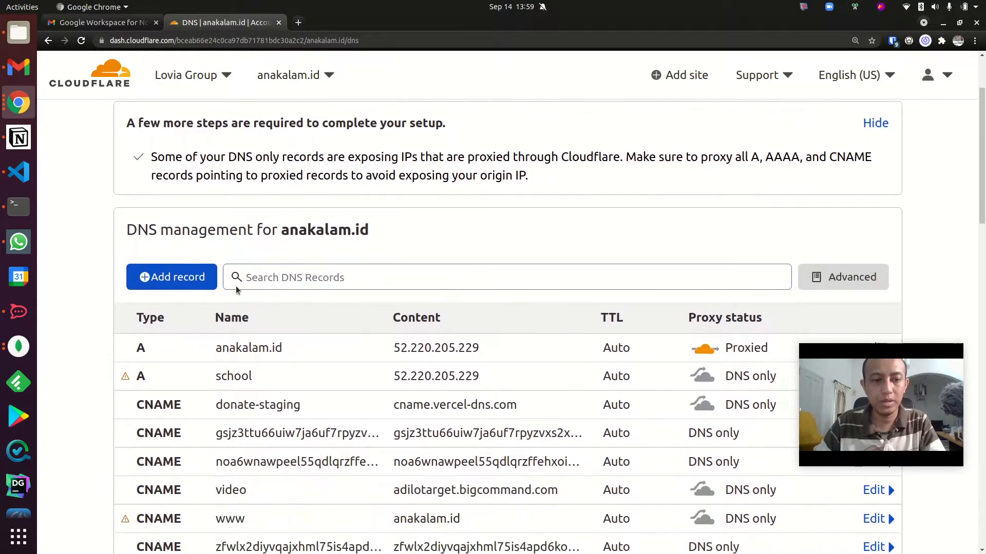
scroll(251, 329, "down", 8)
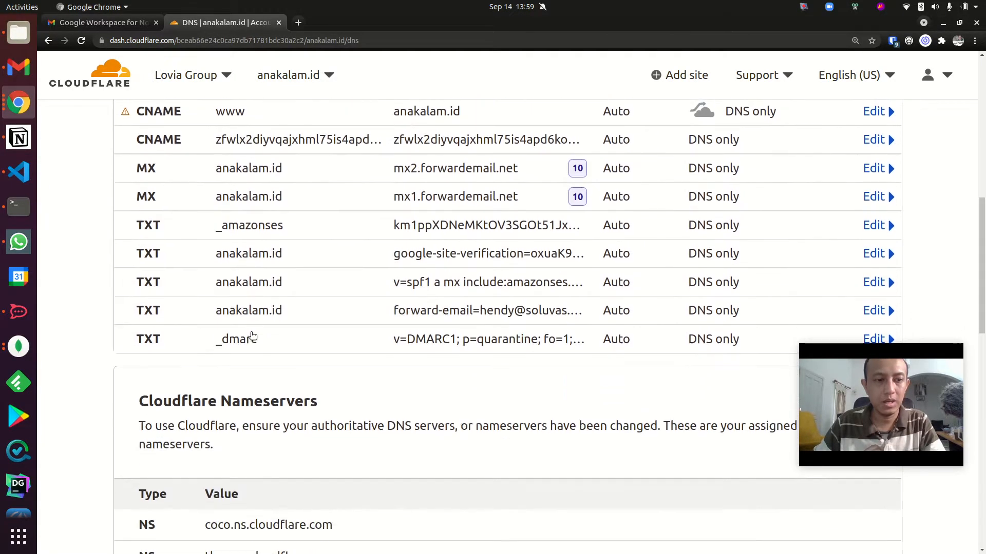
scroll(252, 335, "up", 2)
scroll(253, 301, "up", 1)
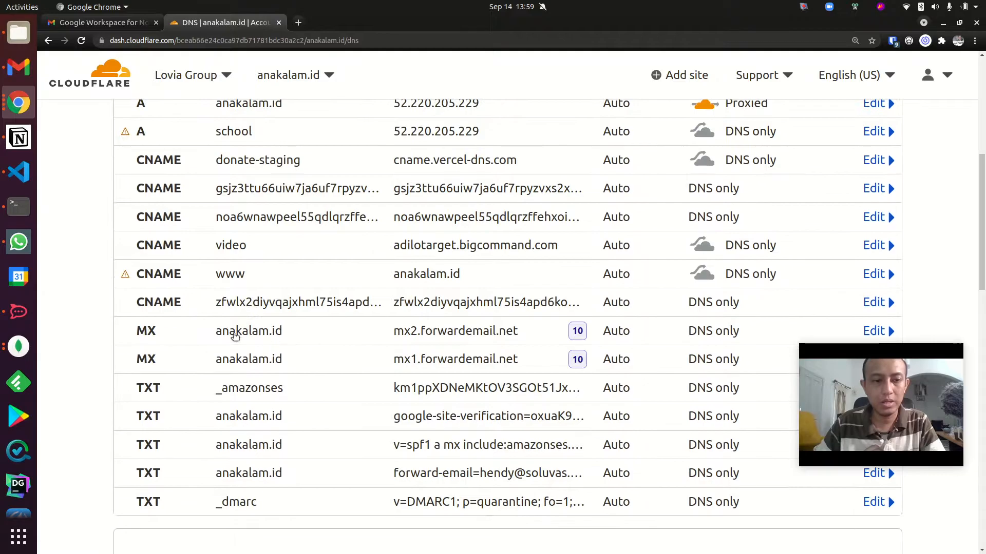
scroll(522, 361, "down", 2)
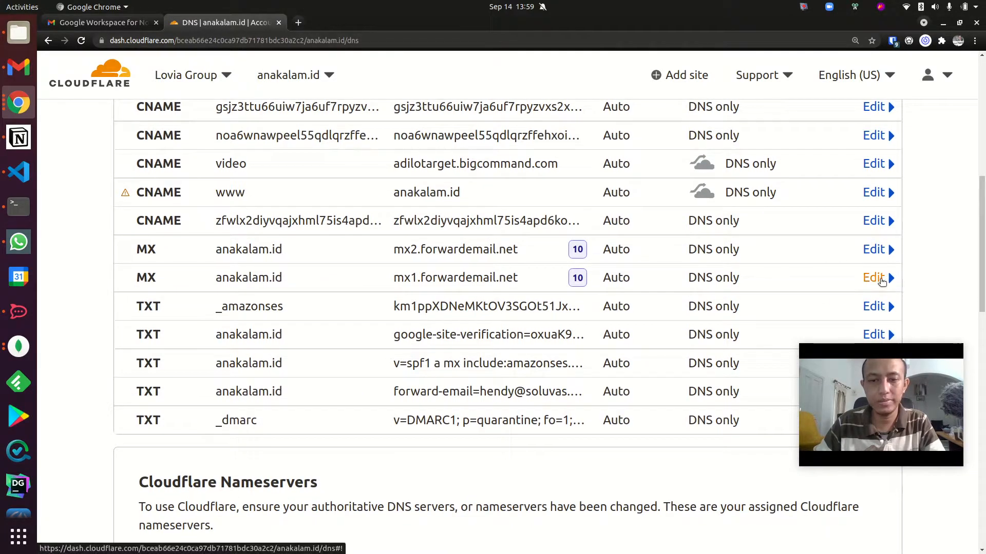
left_click(876, 277)
left_click(164, 395)
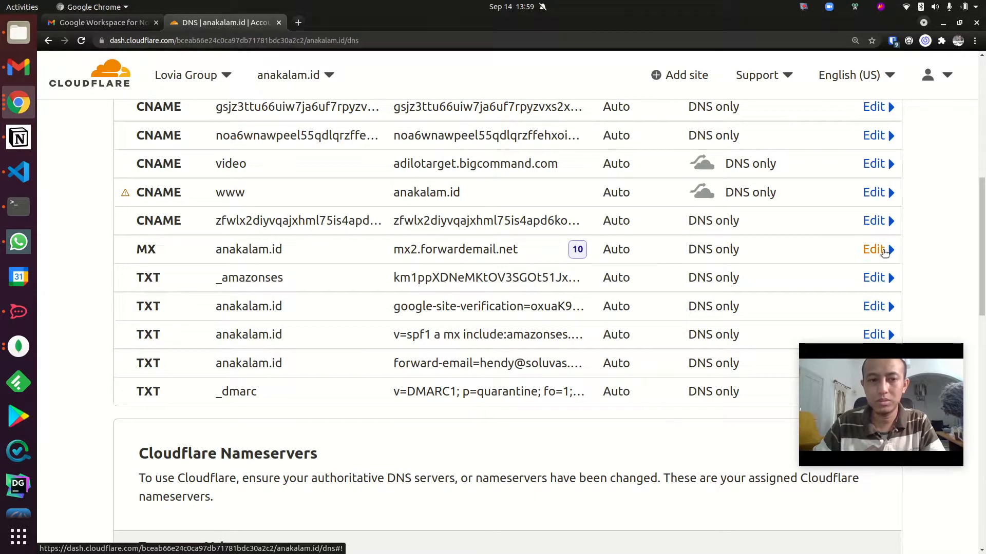
left_click(874, 250)
left_click(163, 367)
left_click(779, 371)
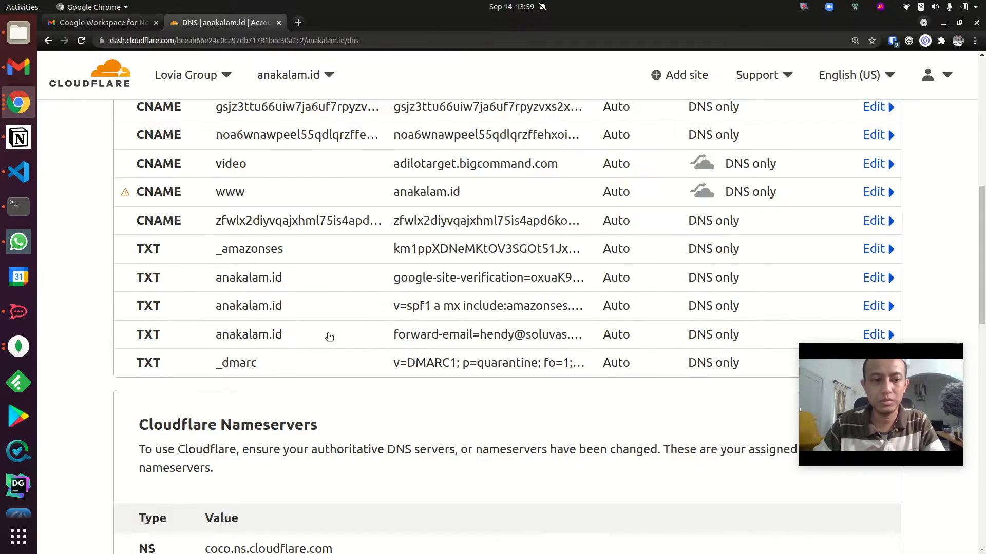
Add and save an MX record named @ with mail server ASPMX.L.GOOGLE.COM and priority 1.
scroll(325, 334, "up", 8)
left_click(134, 272)
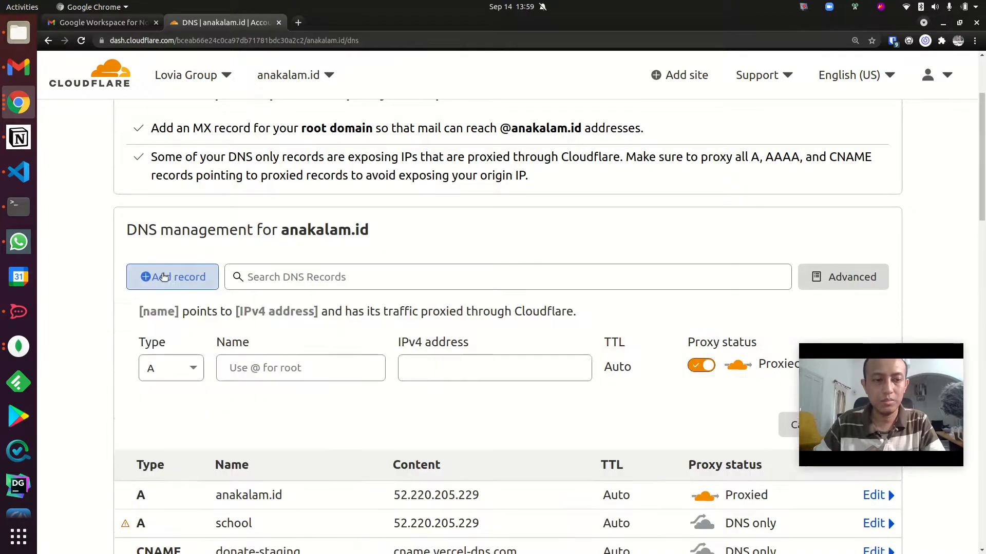
left_click(169, 368)
scroll(163, 494, "down", 2)
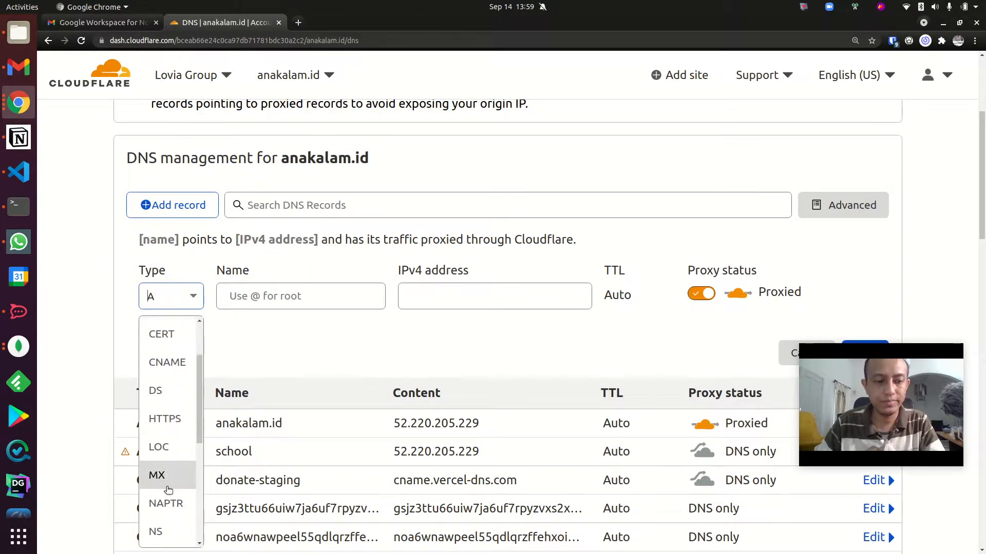
left_click(161, 473)
left_click(336, 294)
type("@")
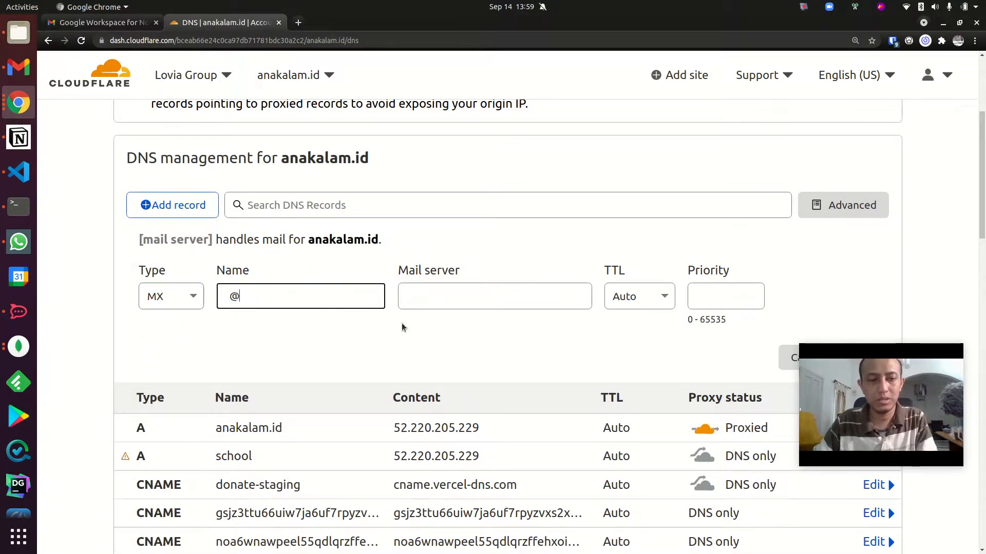
left_click(457, 295)
key("ctrl+v")
left_click(709, 298)
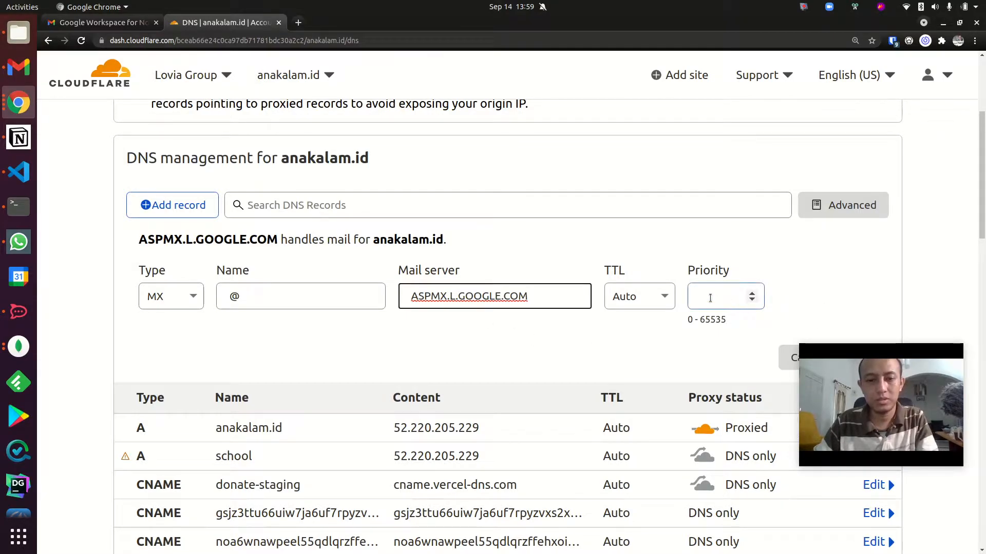
scroll(821, 349, "down", 2)
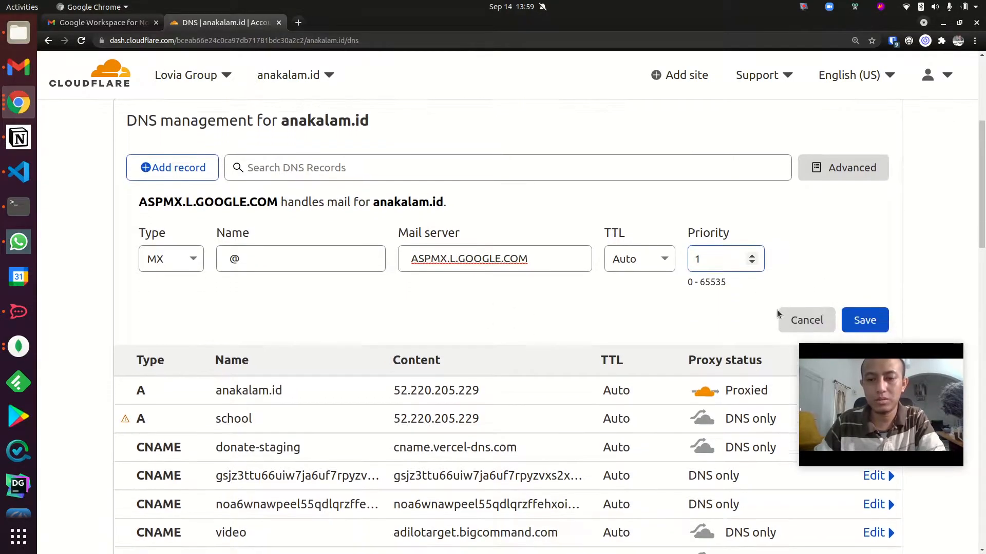
left_click(876, 306)
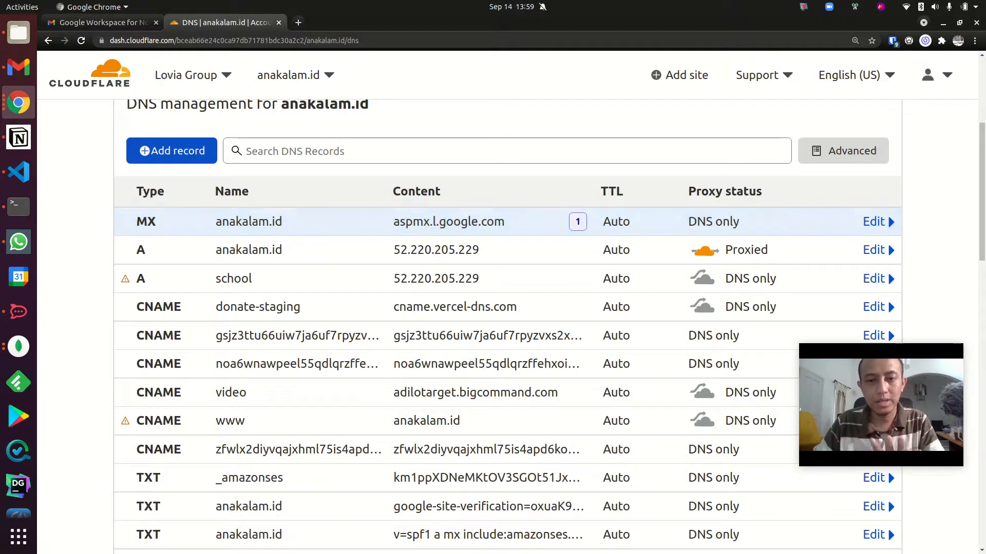
Switch back to the Google Admin setup instructions and copy the backup mail server address ALT1.ASPMX.L.GOOGLE.COM.
key("alt+Tab")
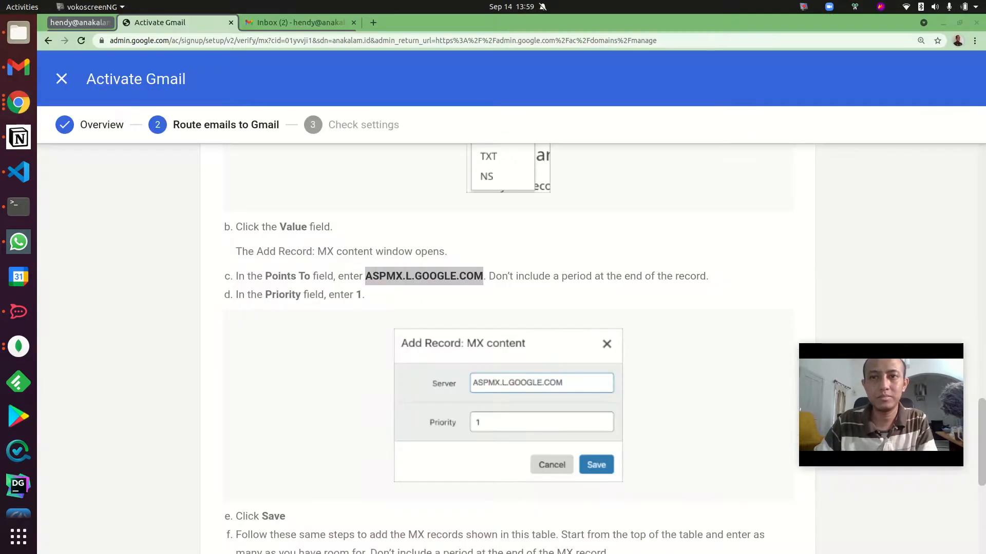
scroll(418, 262, "down", 5)
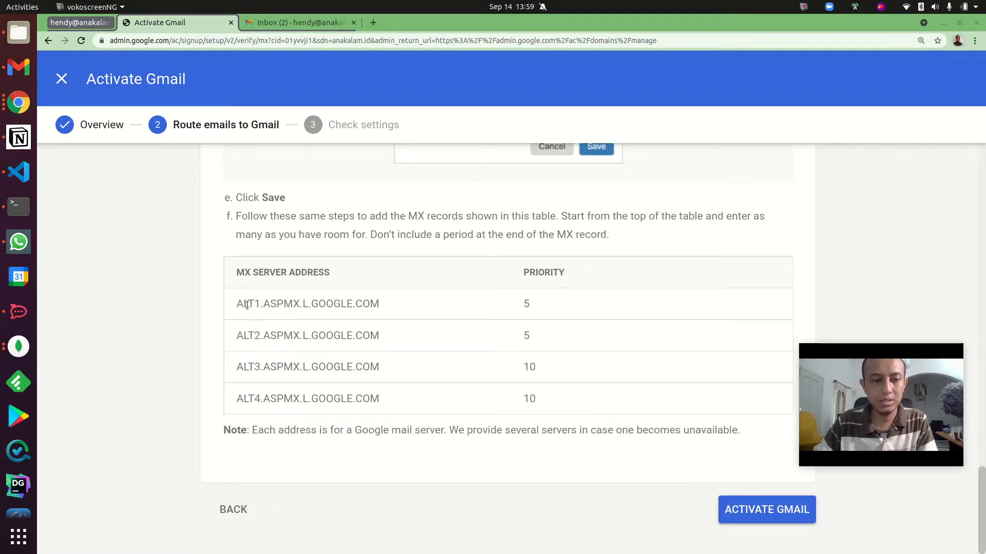
left_click_drag(236, 304, 376, 304)
key("ctrl+c")
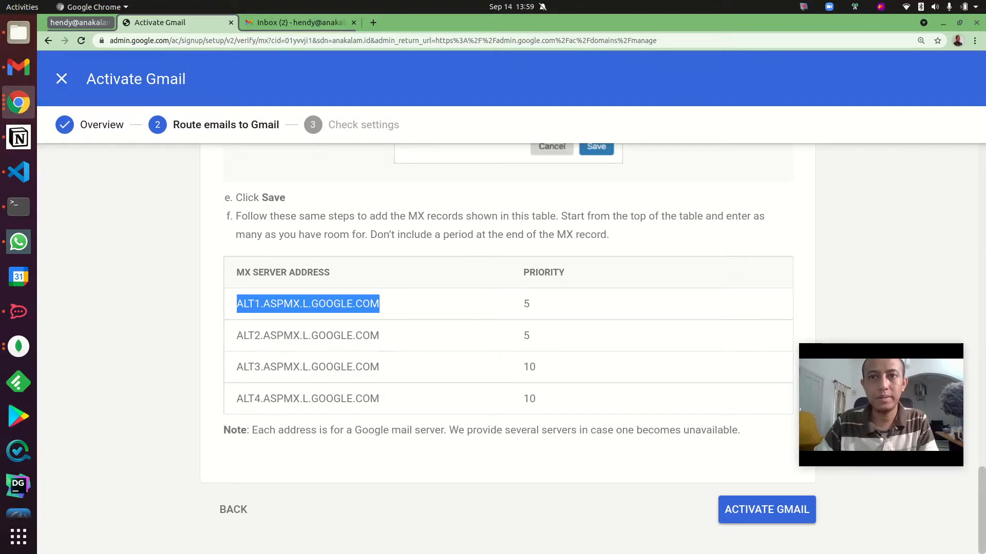
In Cloudflare, add and save an MX record named @ with mail server ALT1.ASPMX.L.GOOGLE.COM and priority 5.
key("alt+Tab")
left_click(174, 150)
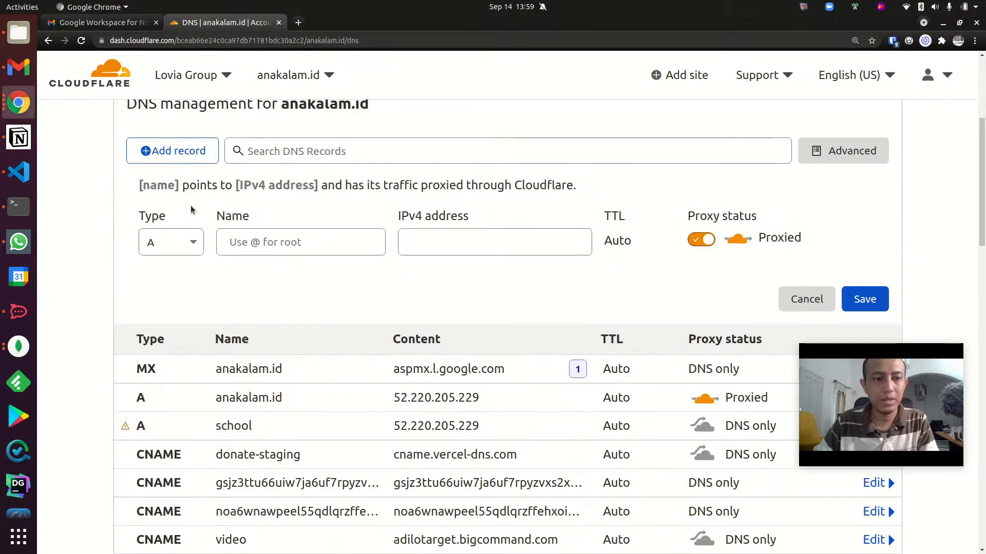
left_click(185, 243)
scroll(175, 432, "down", 2)
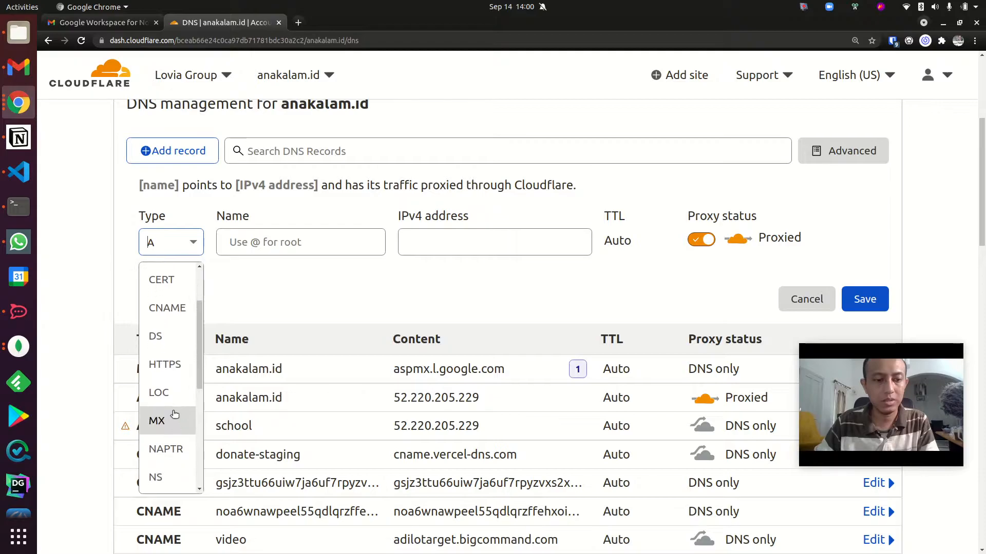
left_click(175, 417)
type("@")
left_click(407, 242)
key("ctrl+v")
left_click(711, 236)
type("5")
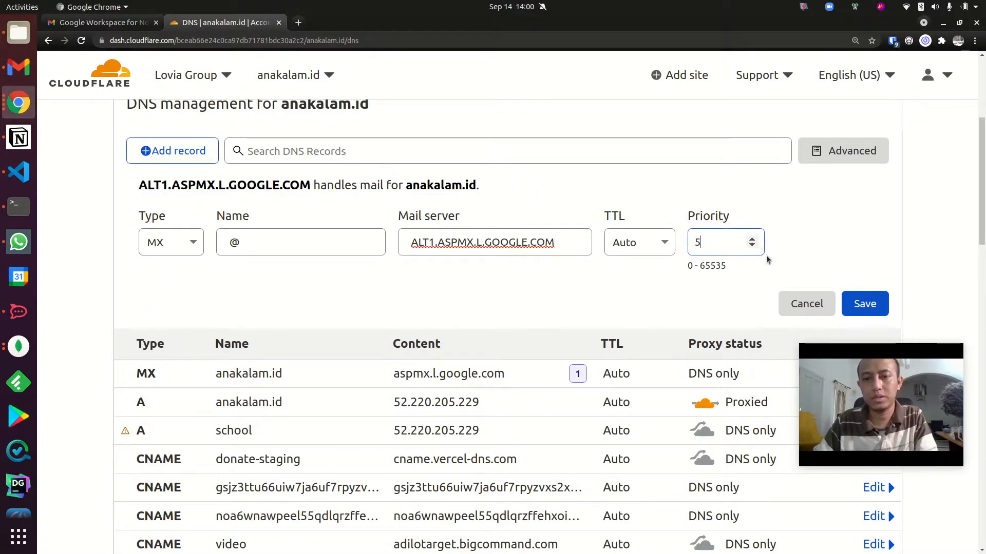
left_click(857, 303)
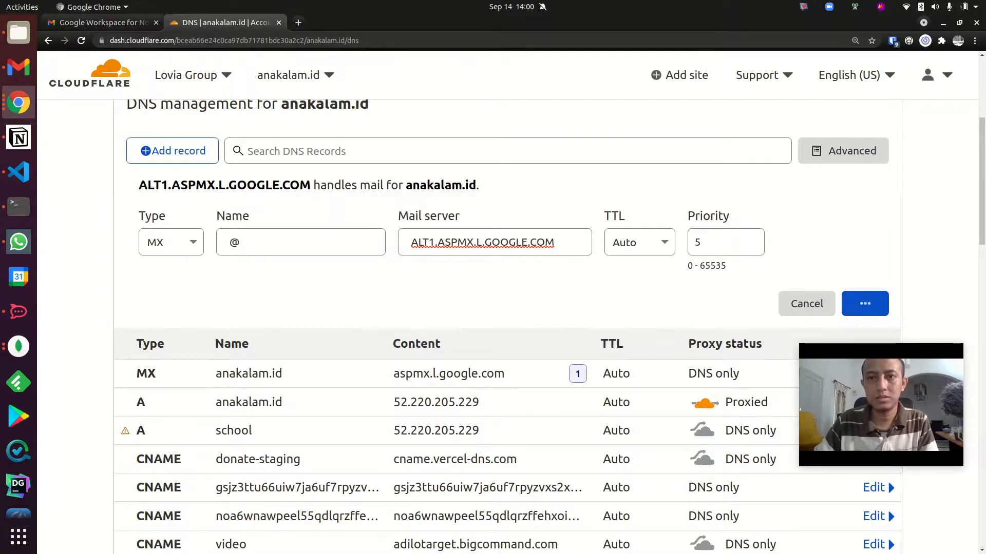
Copy ALT2.ASPMX.L.GOOGLE.COM from the Google Admin instructions and save it in Cloudflare as an MX record named @ with priority 5.
left_click(943, 23)
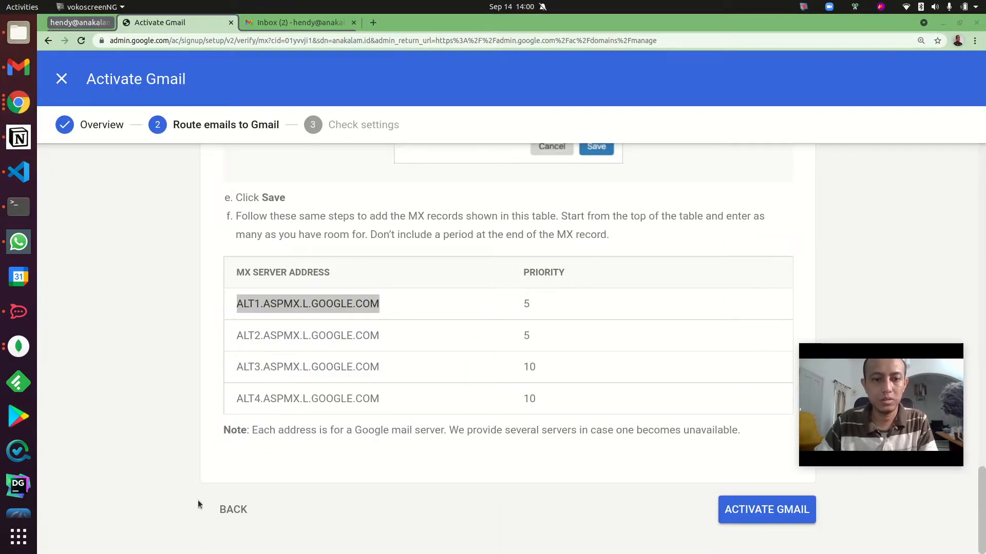
left_click_drag(236, 335, 391, 338)
key("ctrl+c")
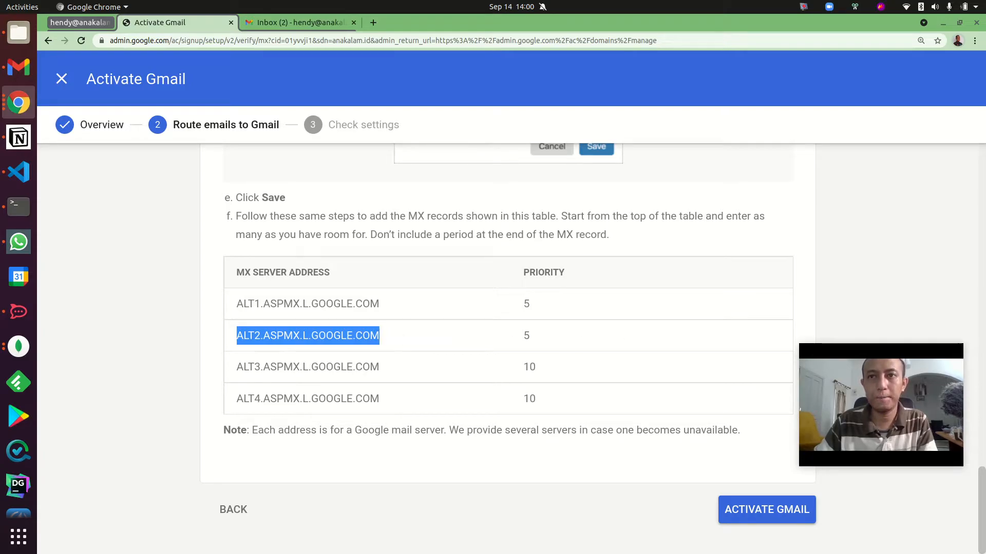
key("alt+Tab")
left_click(157, 150)
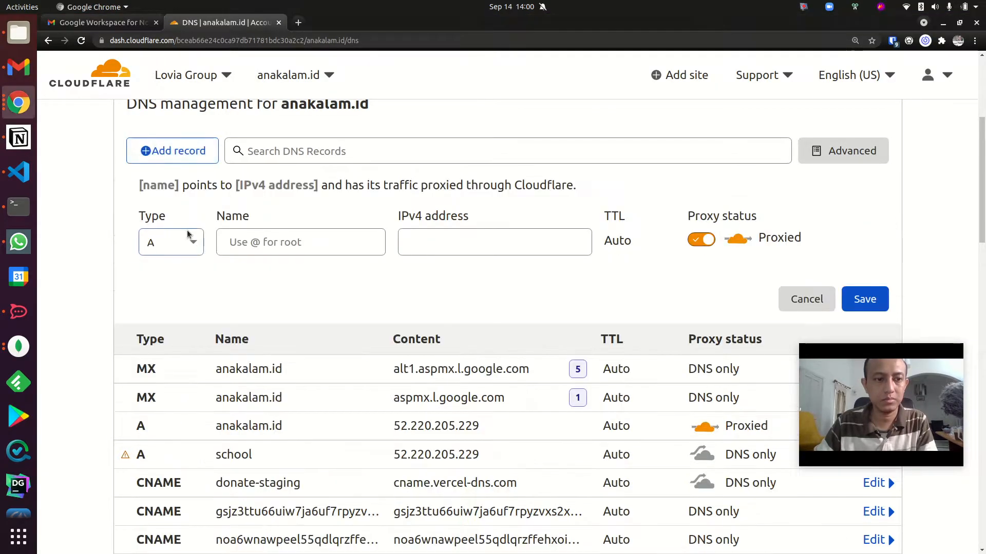
left_click(188, 235)
scroll(167, 361, "down", 5)
scroll(171, 336, "up", 2)
left_click(171, 311)
type("@")
left_click(452, 241)
key("ctrl+v")
key("Tab")
key("Tab")
type("5")
left_click(858, 302)
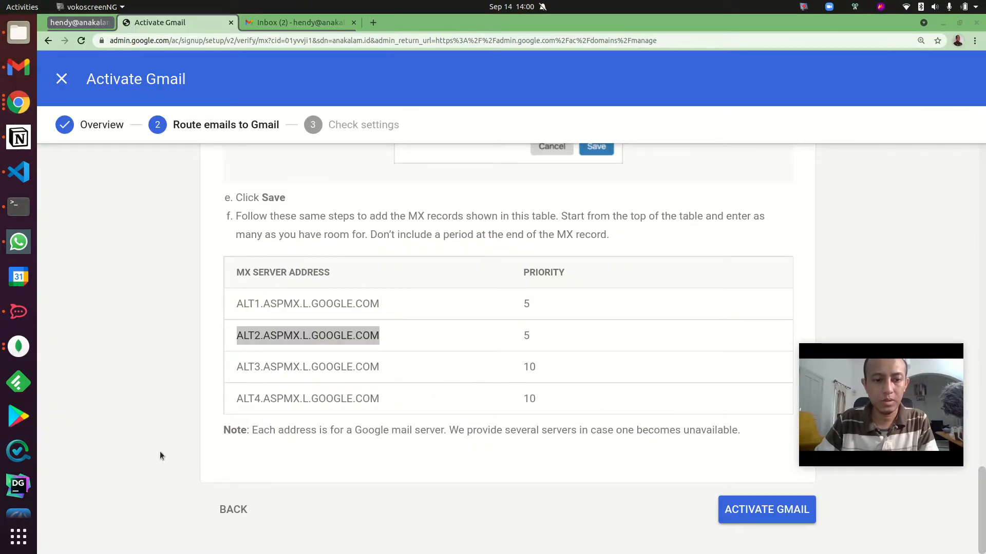
Copy ALT3.ASPMX.L.GOOGLE.COM from the Google Admin instructions and save it in Cloudflare as an MX record named @ with priority 10.
left_click_drag(236, 368, 377, 370)
key("ctrl+c")
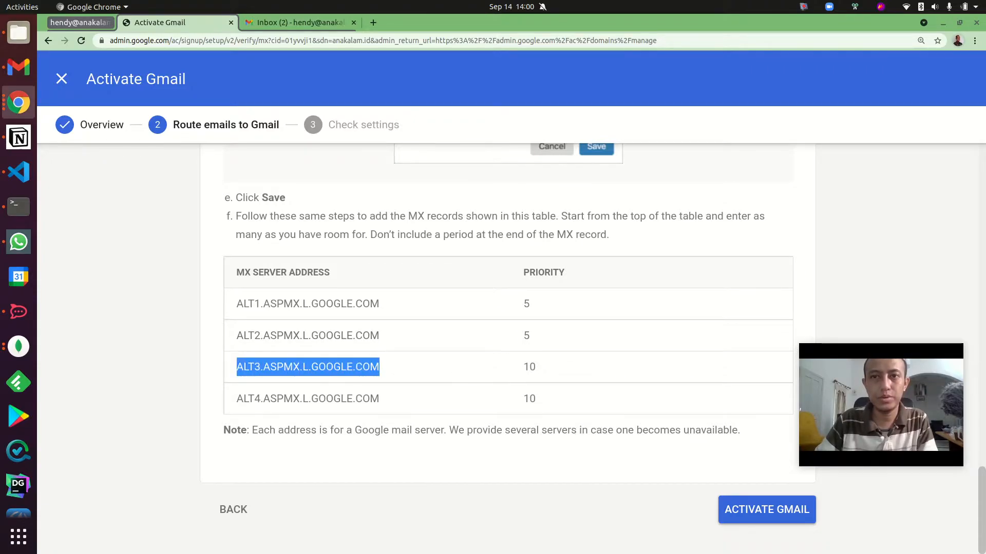
key("alt+Tab")
left_click(172, 150)
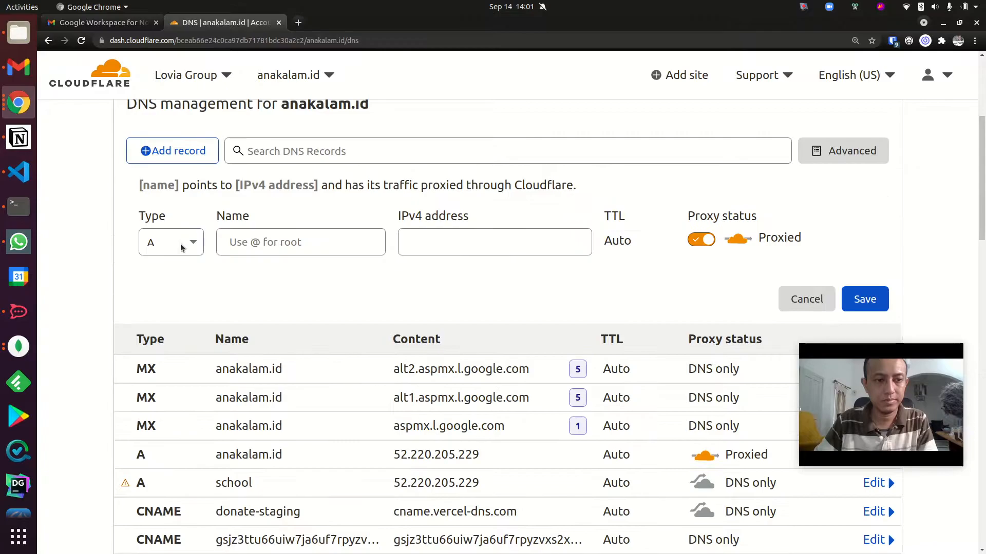
left_click(181, 250)
scroll(177, 385, "down", 5)
scroll(178, 386, "up", 5)
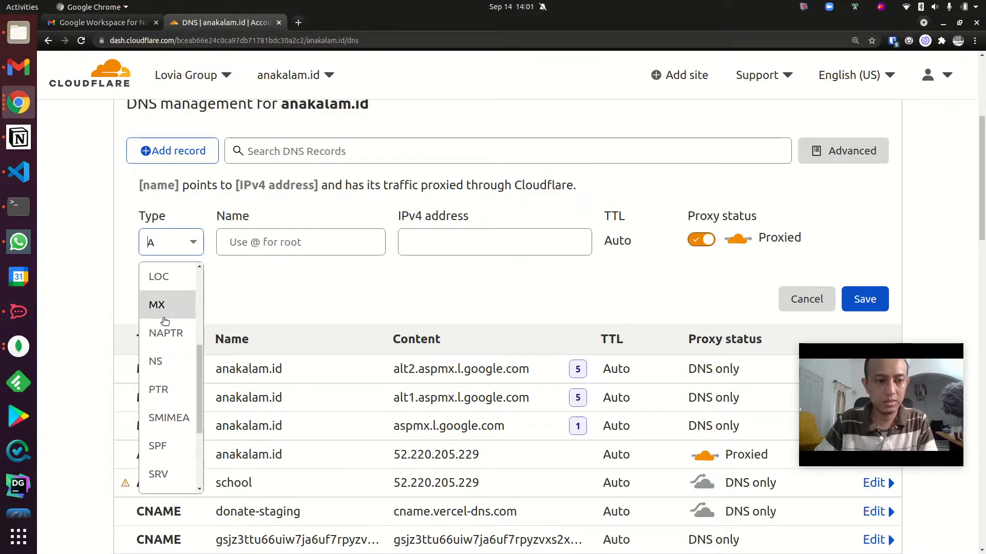
left_click(164, 318)
left_click(255, 242)
type("@")
left_click(453, 242)
key("ctrl+v")
left_click(702, 242)
type("10")
left_click(864, 303)
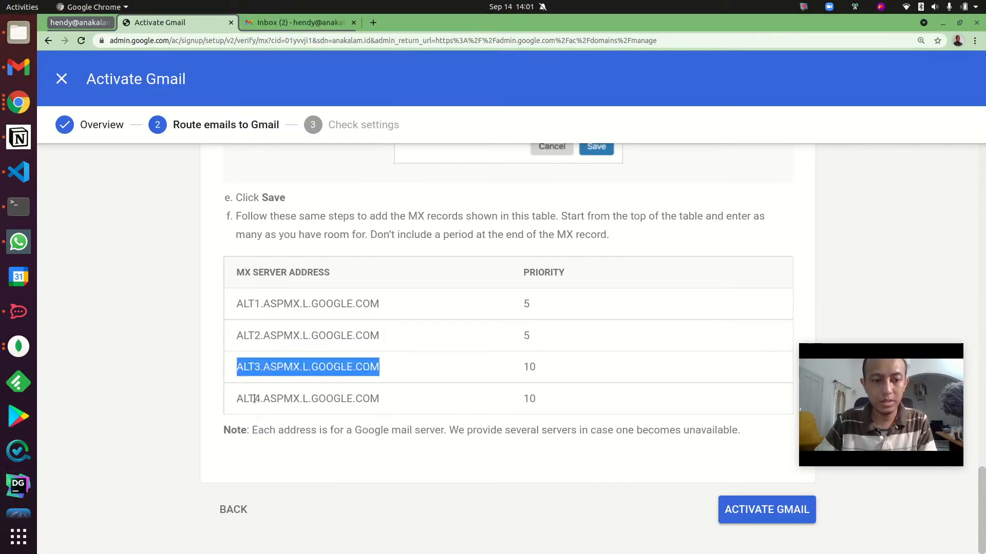
Copy ALT4.ASPMX.L.GOOGLE.COM from the Google Admin instructions and save it in Cloudflare as an MX record named @ with priority 10.
left_click_drag(235, 399, 389, 399)
key("ctrl+c")
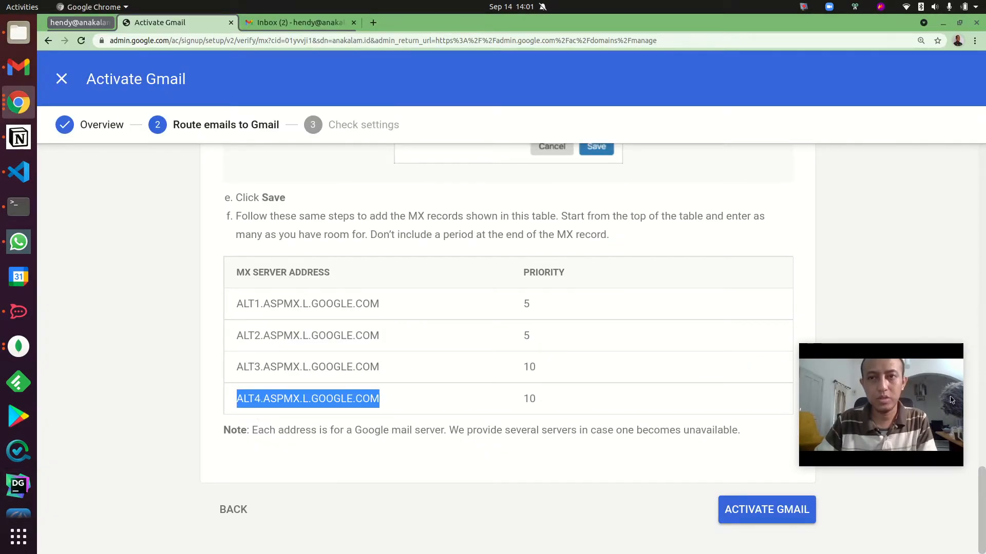
key("alt+Tab")
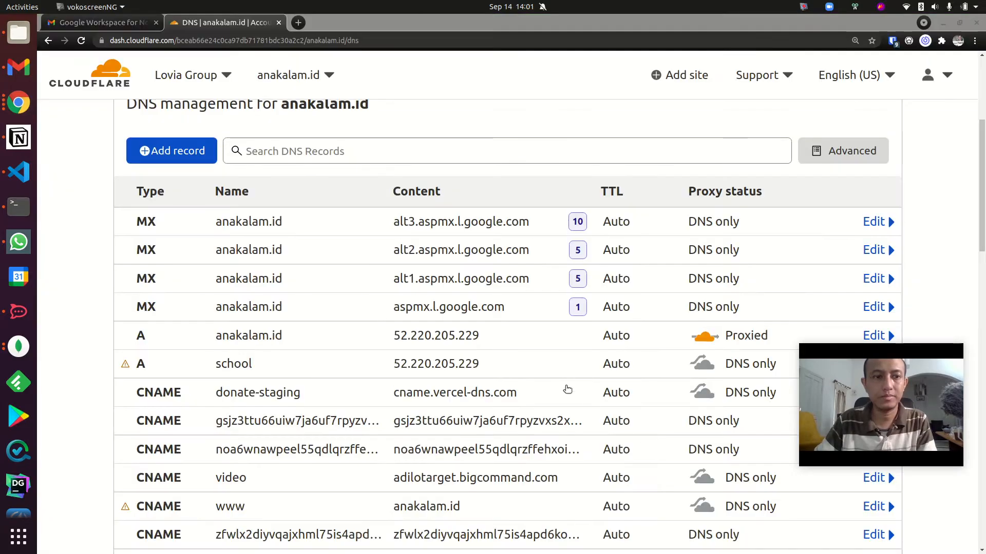
left_click(174, 242)
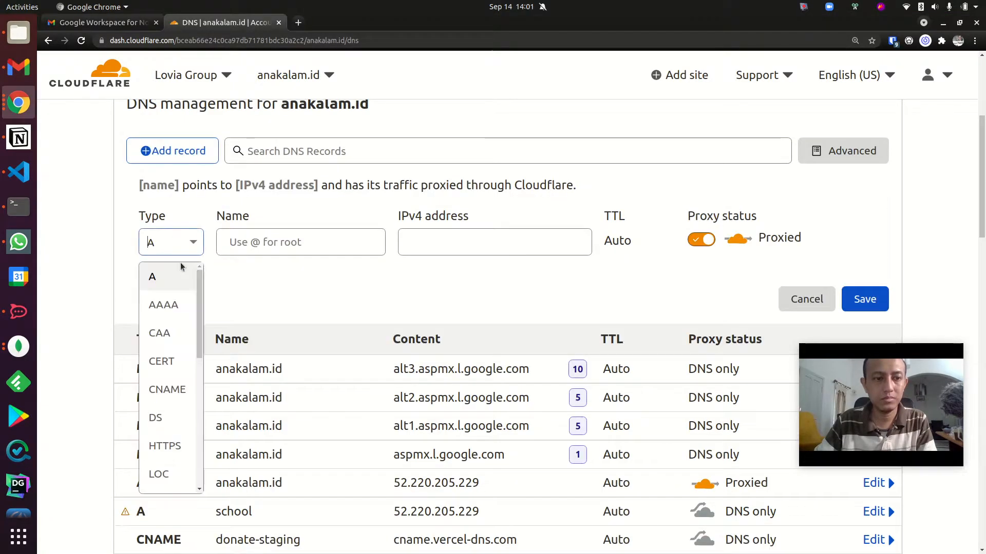
scroll(175, 441, "down", 5)
scroll(165, 349, "up", 3)
scroll(163, 354, "down", 2)
scroll(165, 339, "up", 2)
scroll(167, 336, "up", 2)
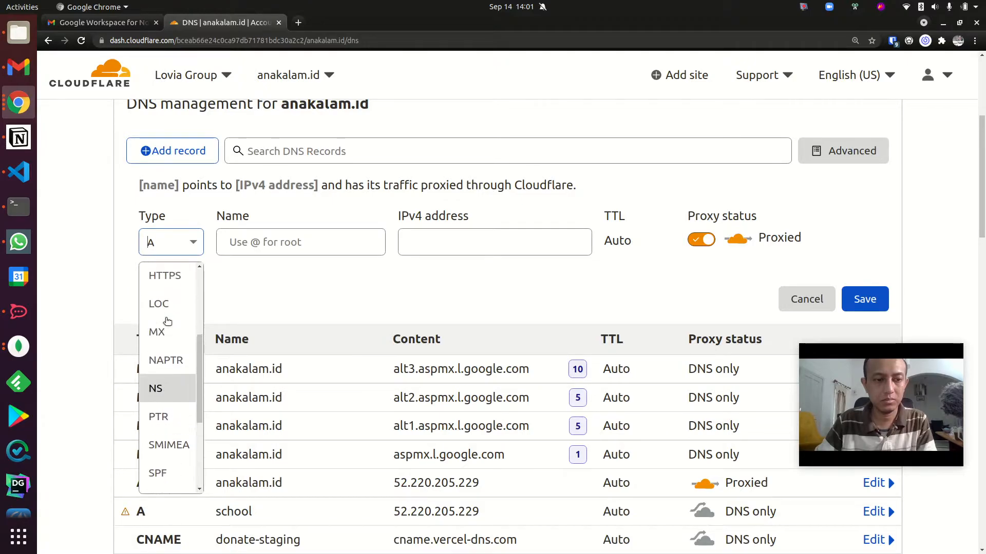
left_click(157, 328)
type("@")
left_click(460, 242)
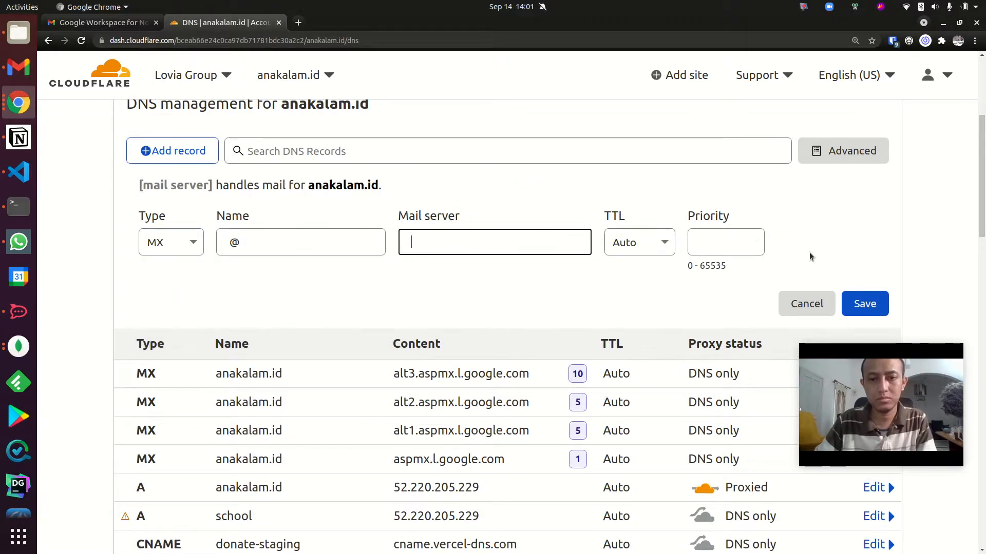
key("ctrl+v")
left_click(694, 245)
type("10")
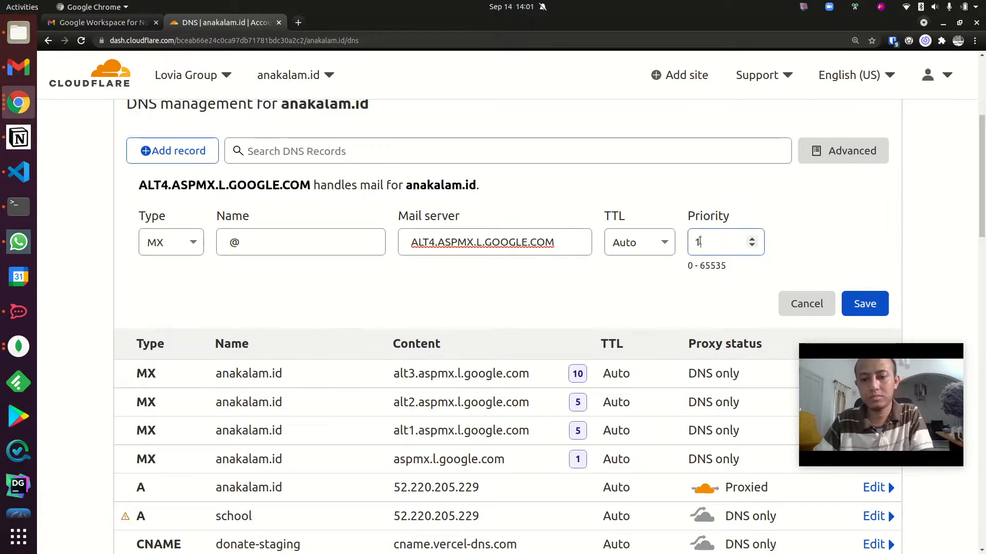
left_click(854, 304)
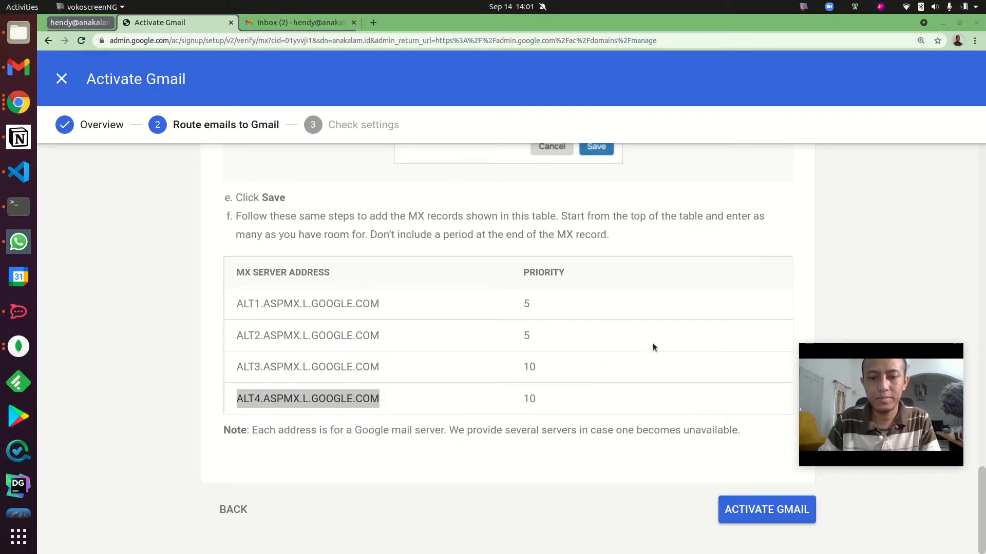
Return to the Google Admin setup page and activate Gmail for anakalam.id.
left_click(769, 512)
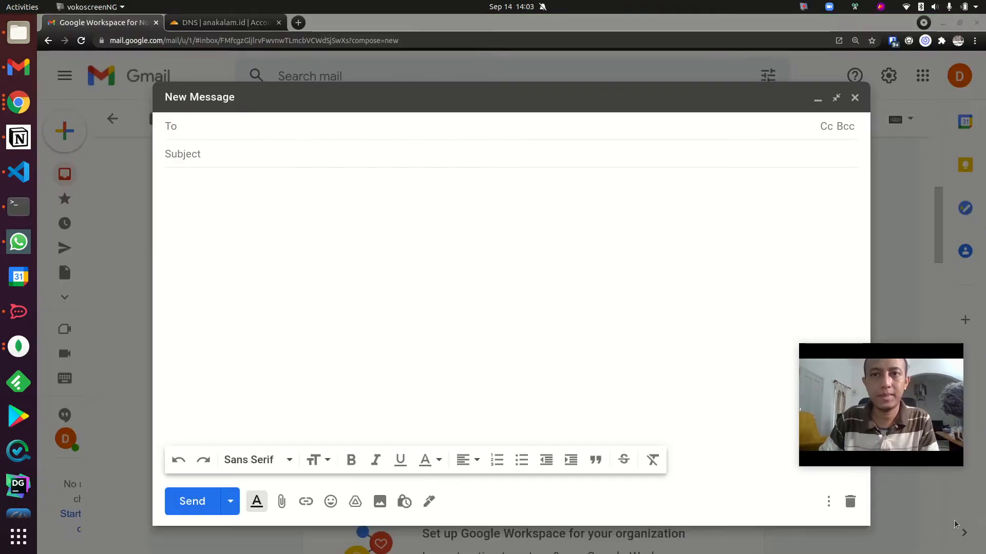
In the other Gmail account, address a new message to the anakalam.id mailbox, with "Haloooo" and the recipient's first name as subject.
left_click(217, 129)
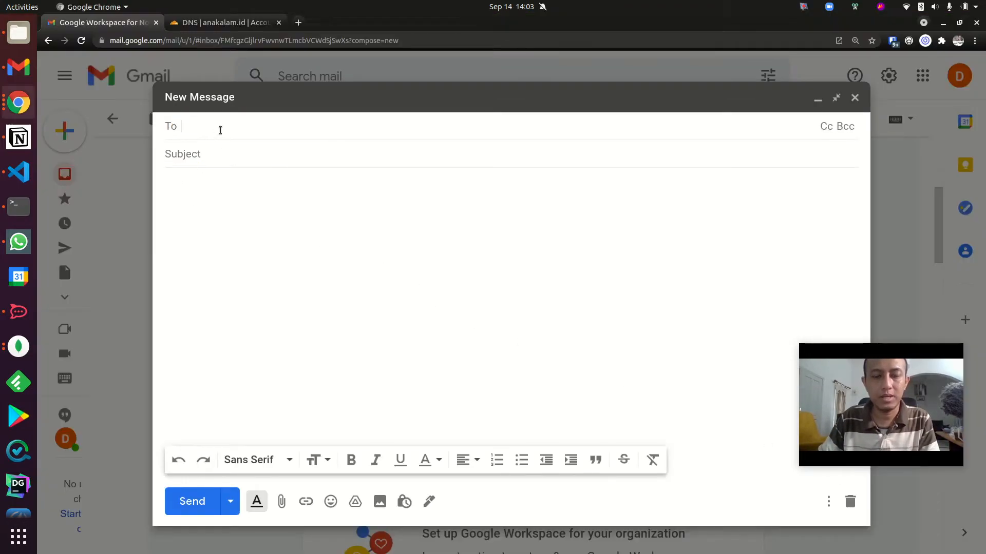
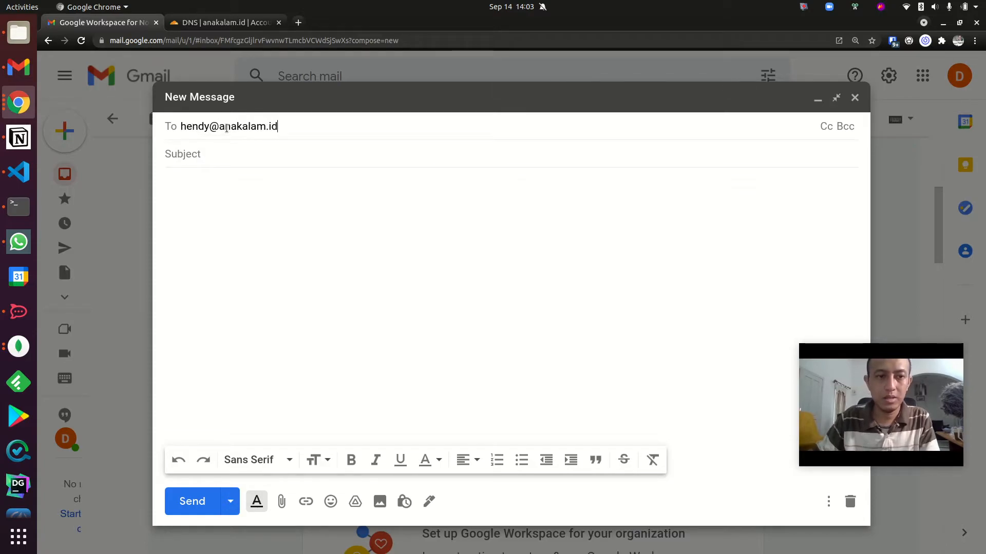
left_click(265, 155)
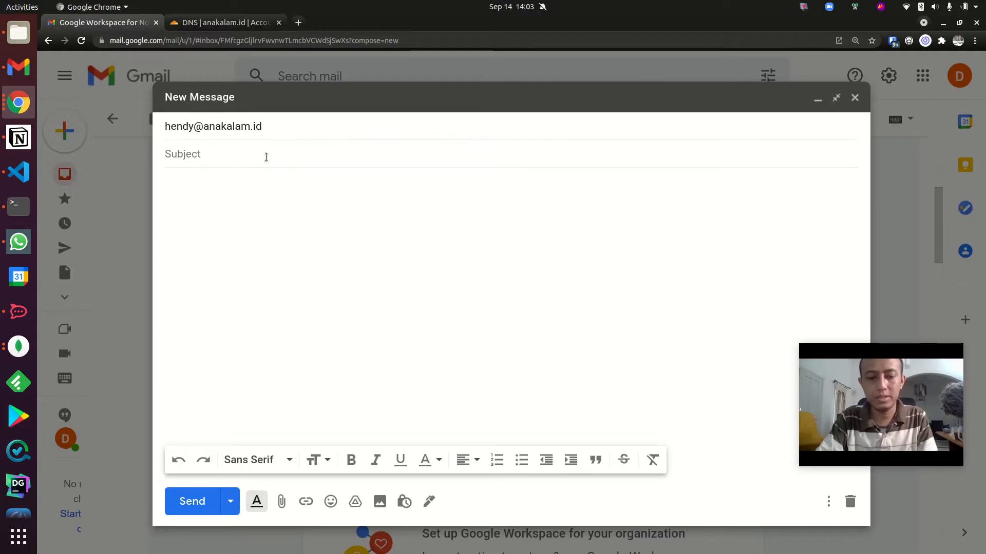
type("Haloooo Hendy")
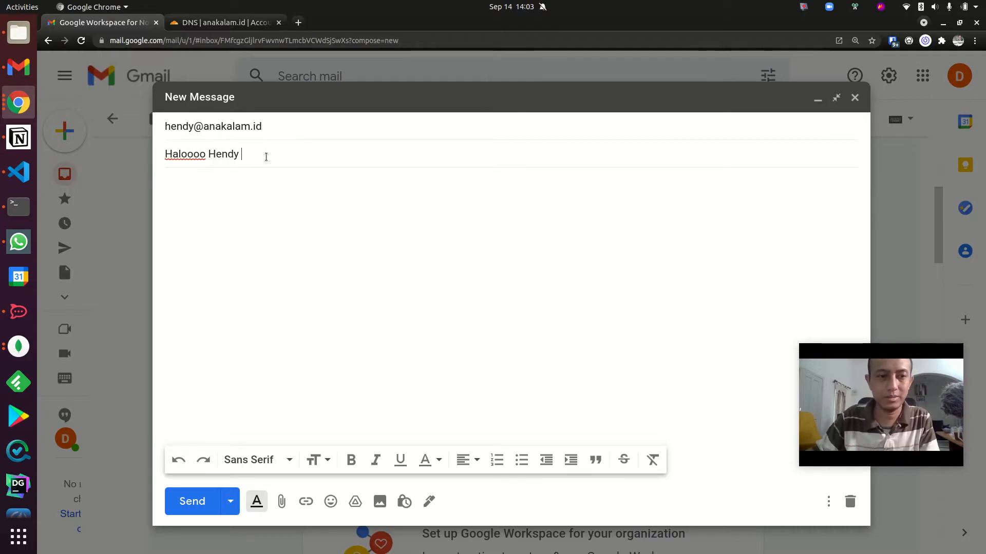
Write "Apa kabaaar ??" and "Nyoba yaaaa" as the message body on separate lines and send the test email.
left_click(287, 226)
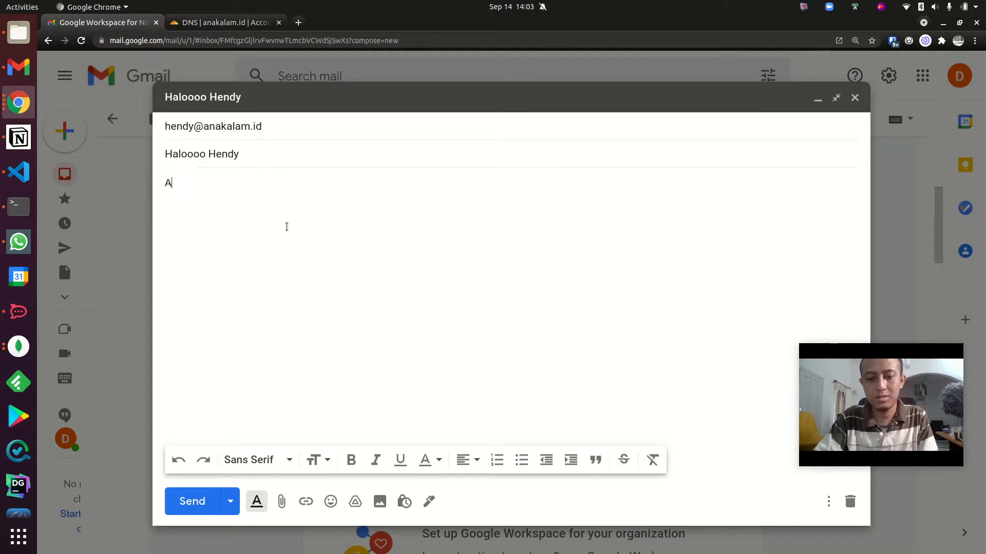
type("Apa kabaaar ??")
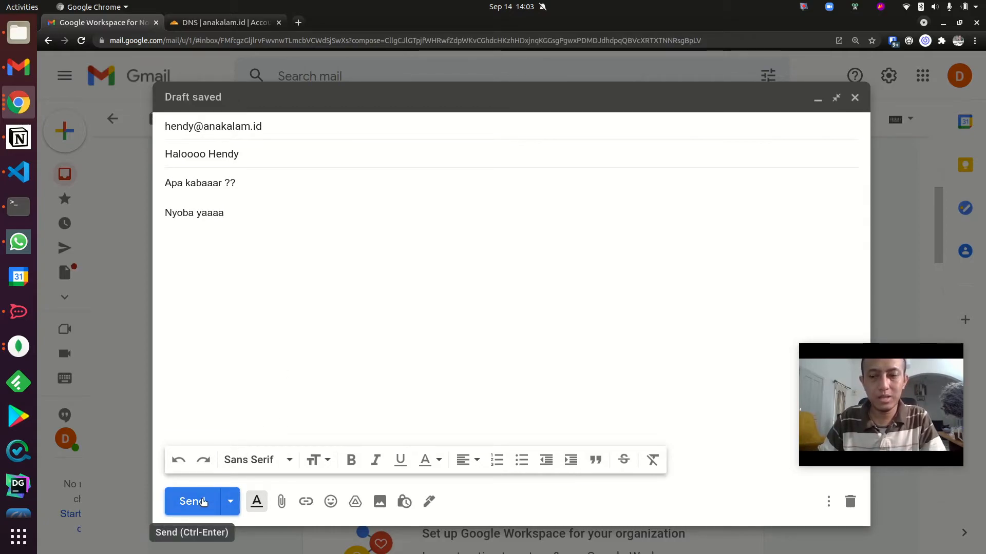
left_click(202, 500)
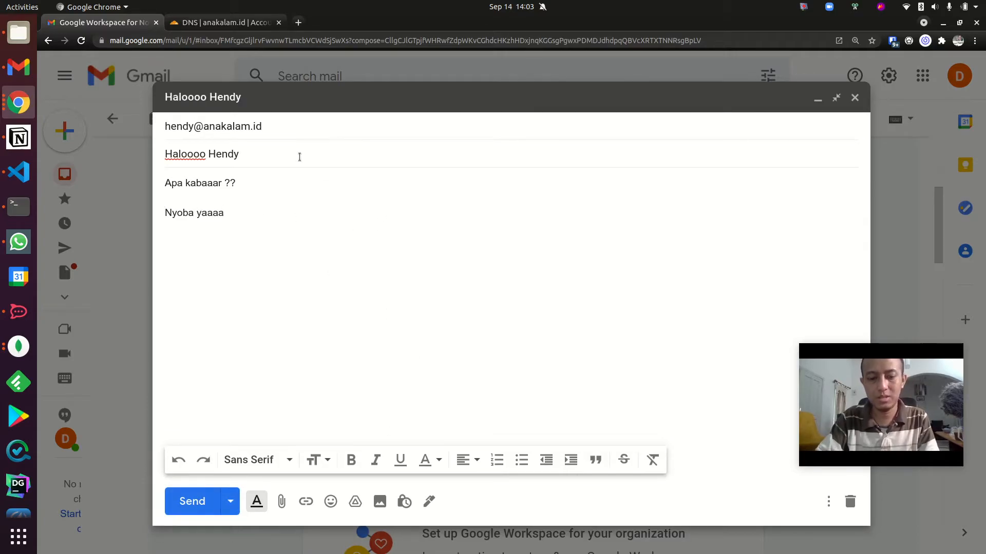
left_click(200, 501)
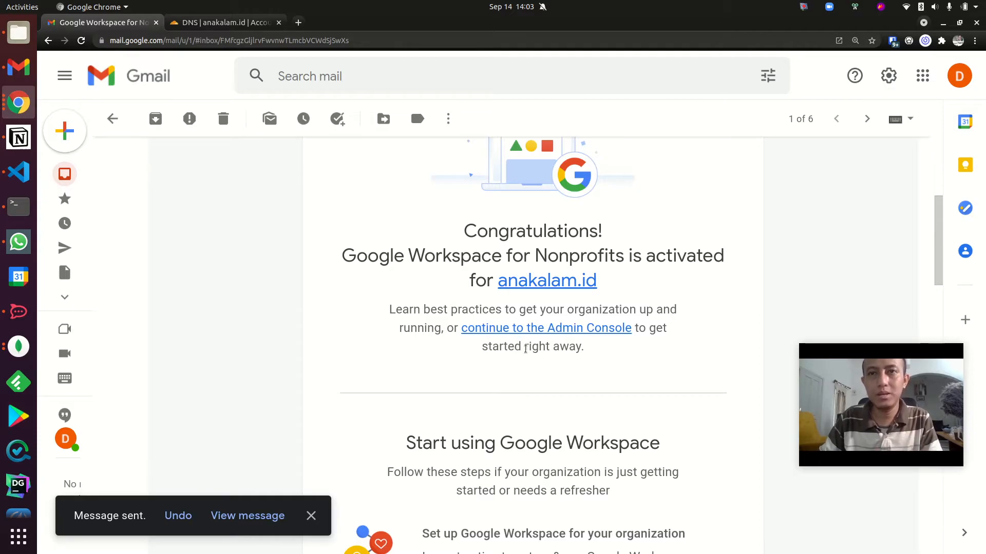
Switch to the anakalam.id account's Gmail inbox and check it for the test email.
key("alt+Tab")
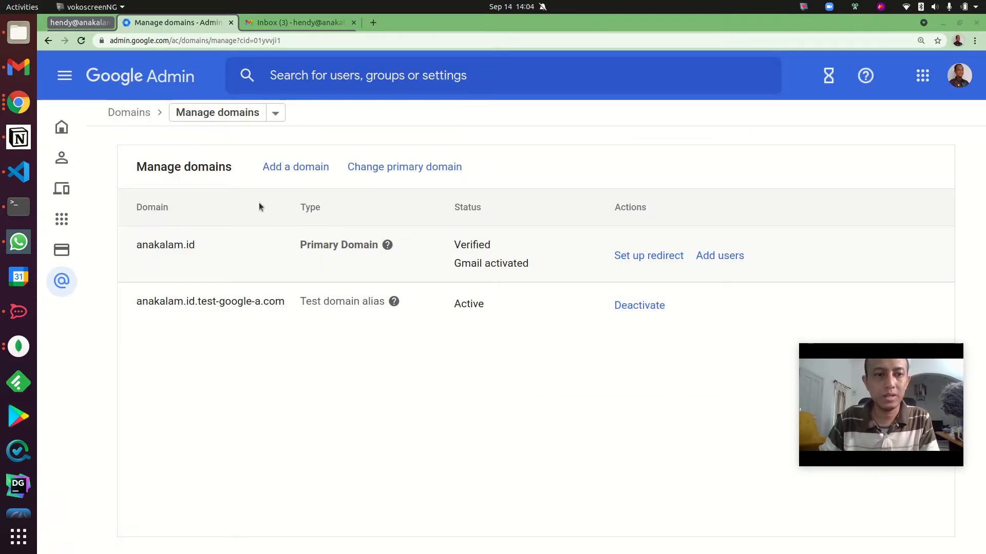
left_click(281, 27)
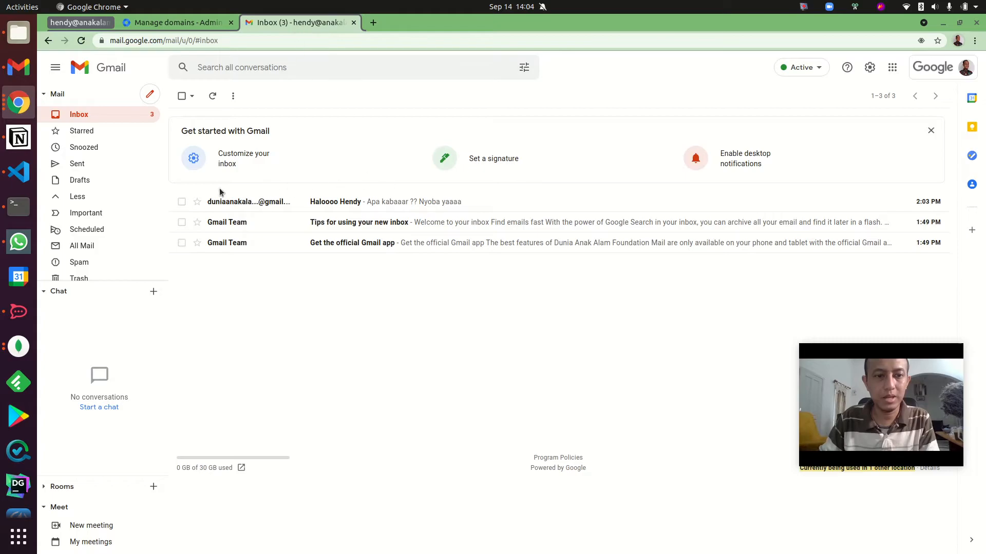
Enlarge the inbox page to 150%, open the received test email and inspect its sender and recipient details.
key("ctrl+plus")
key("ctrl+plus")
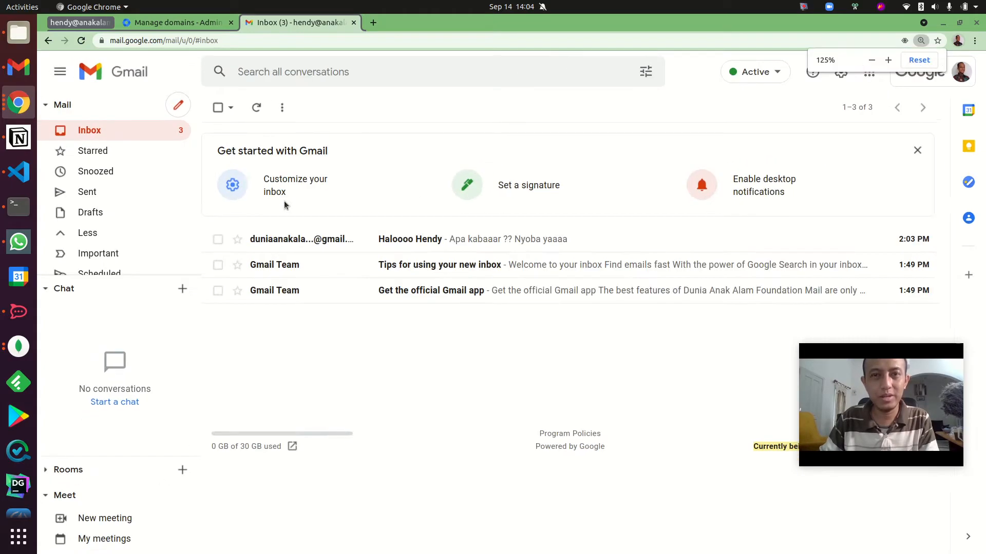
key("ctrl+plus")
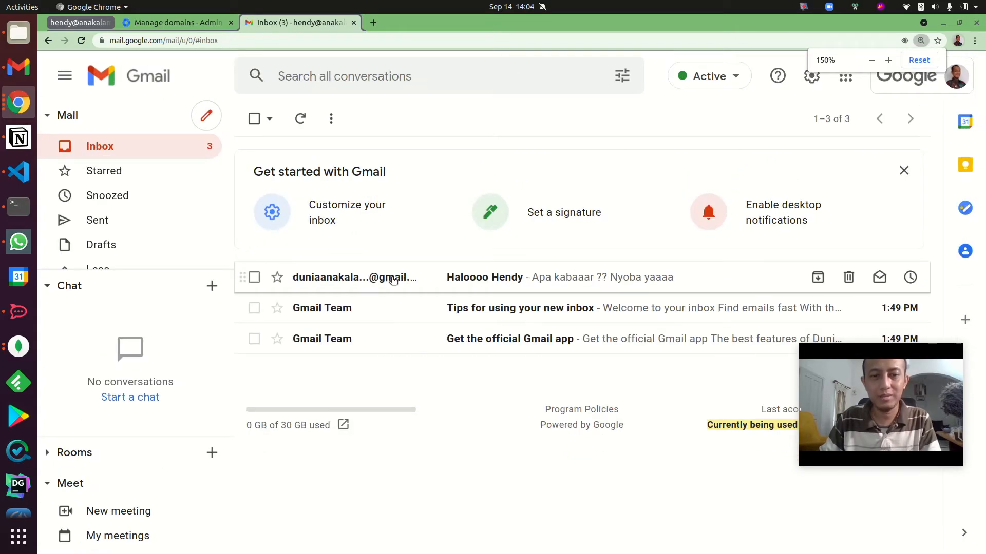
left_click(393, 279)
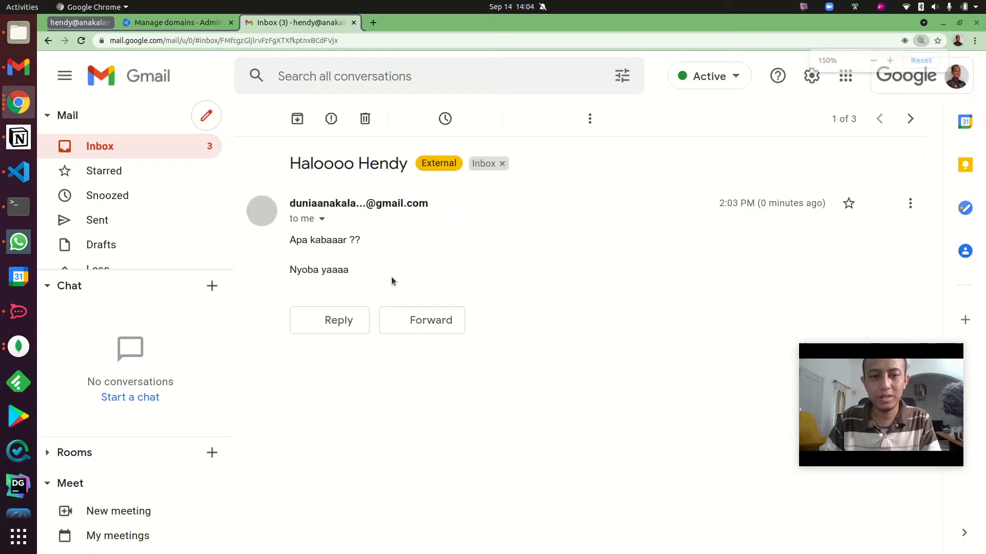
left_click(323, 219)
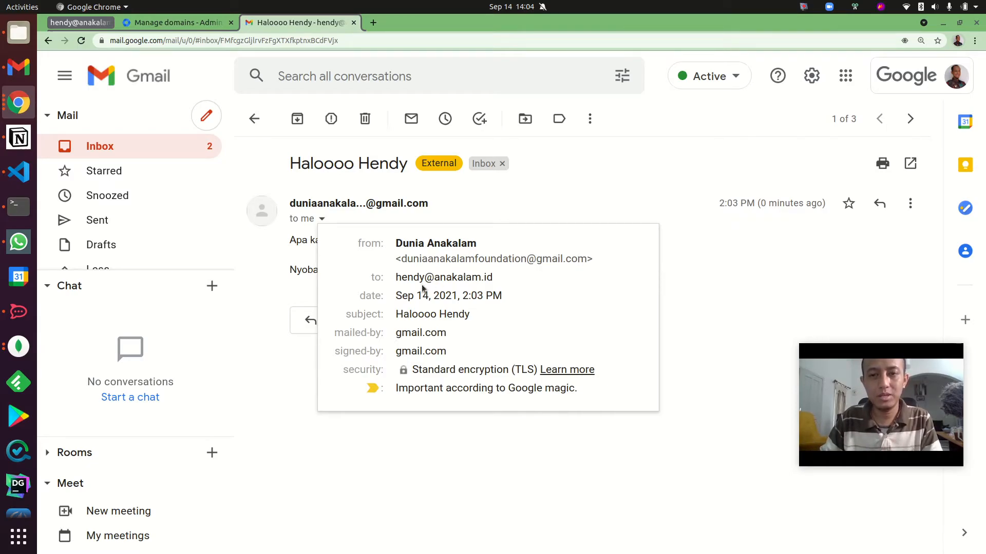
left_click(732, 184)
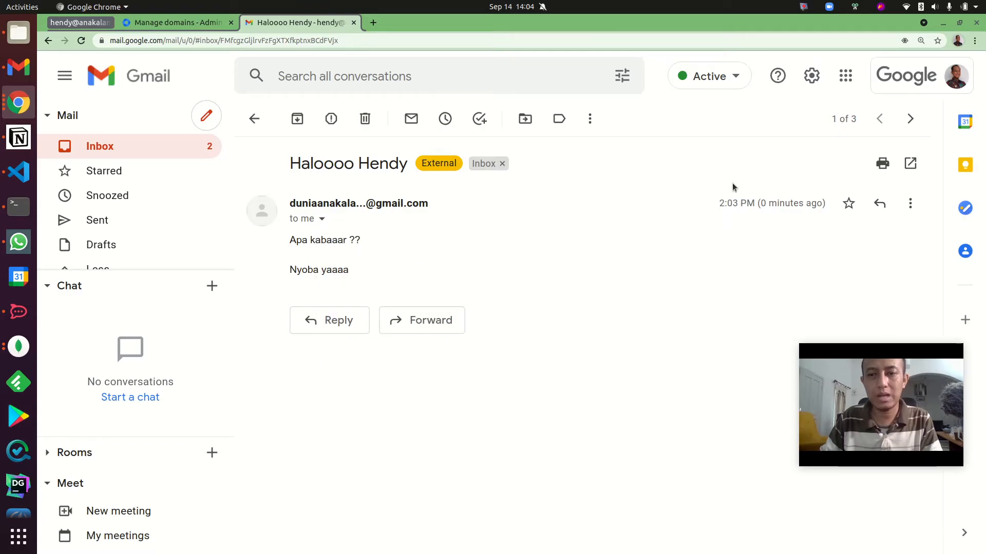
Check in the account details which anakalam.id address is signed in to this Gmail mailbox.
left_click(894, 91)
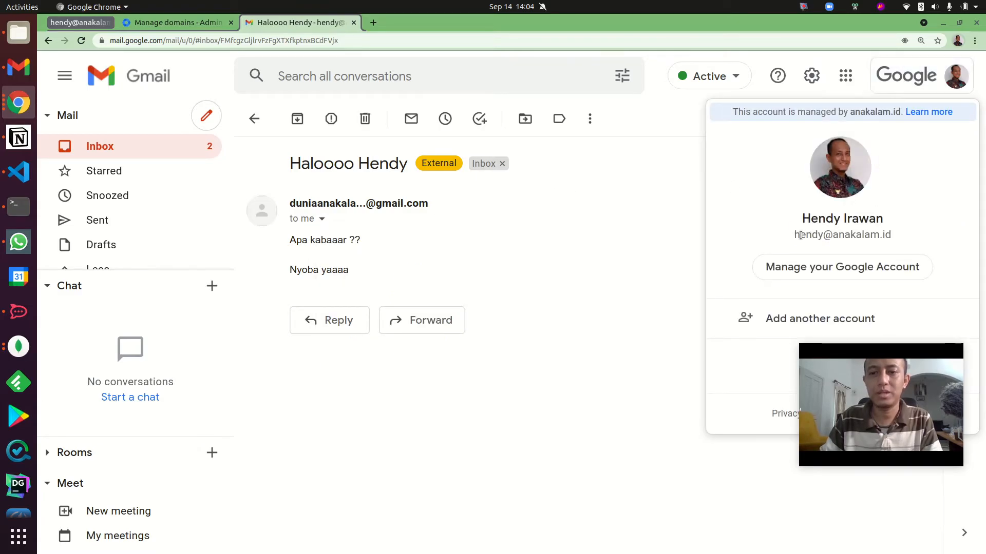
left_click_drag(795, 235, 863, 235)
left_click(705, 242)
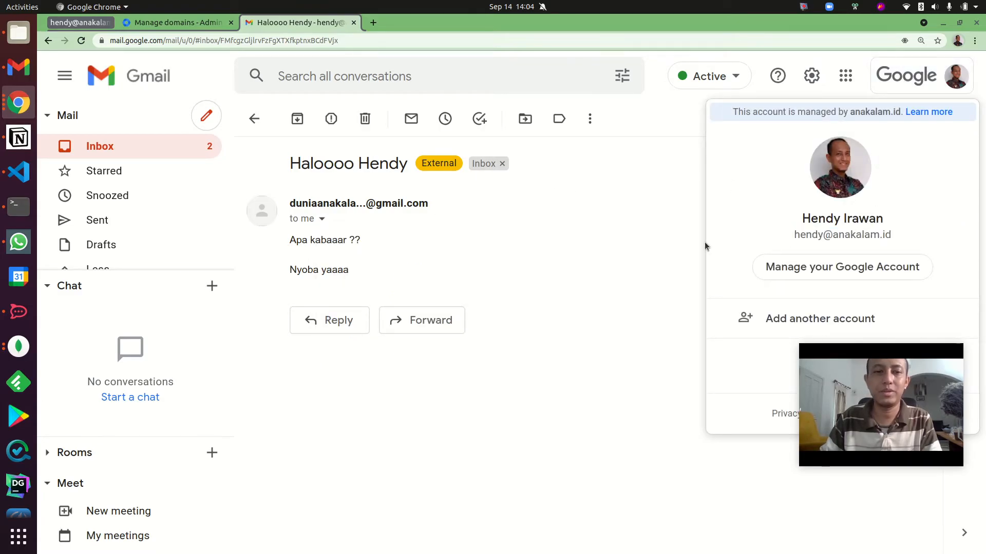
left_click(524, 245)
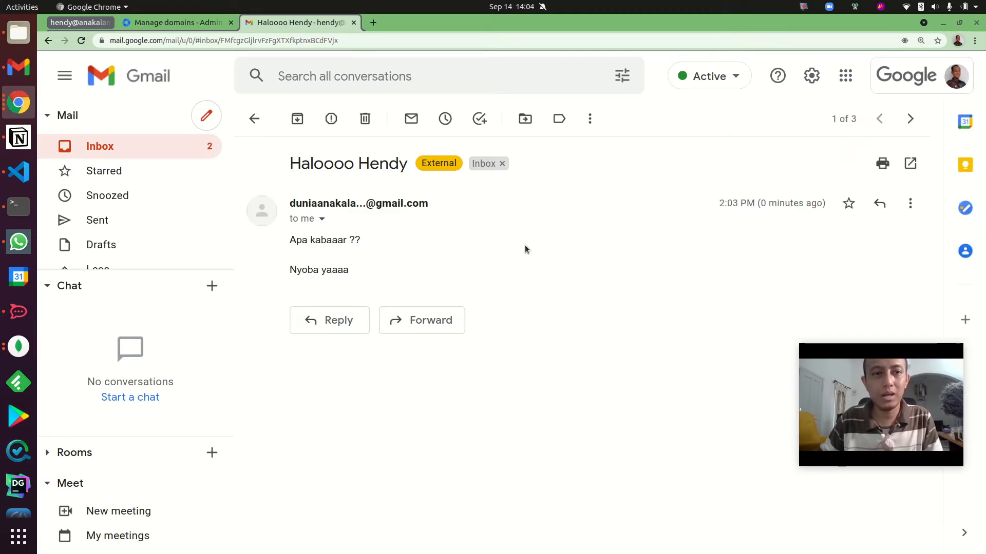
Switch back to the Google Admin domain management page and go to the Admin console home page.
left_click(193, 22)
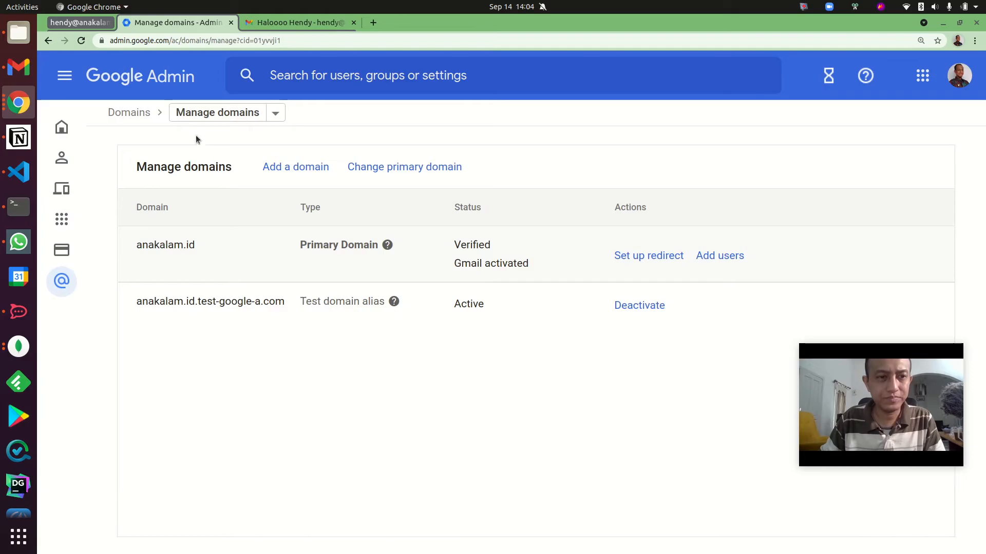
left_click(277, 114)
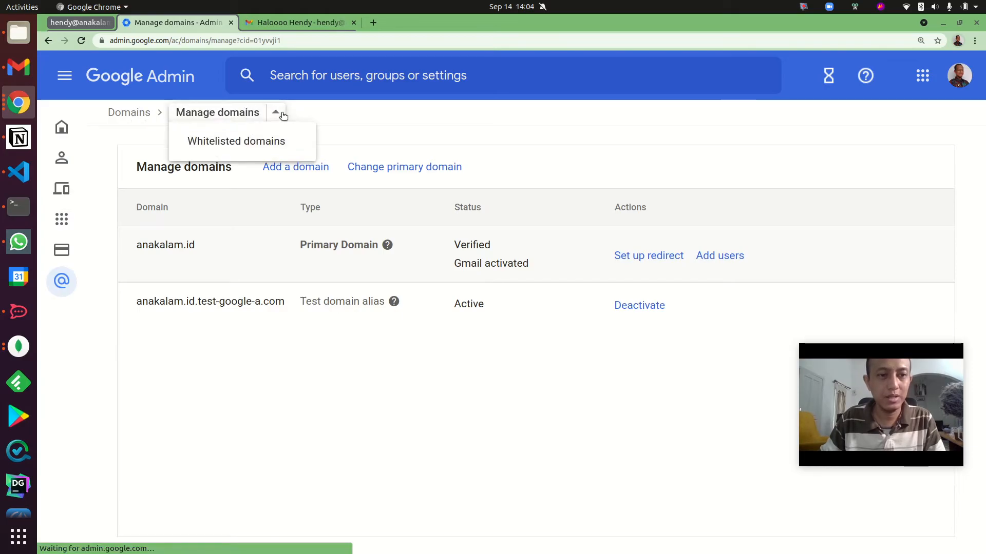
left_click(71, 159)
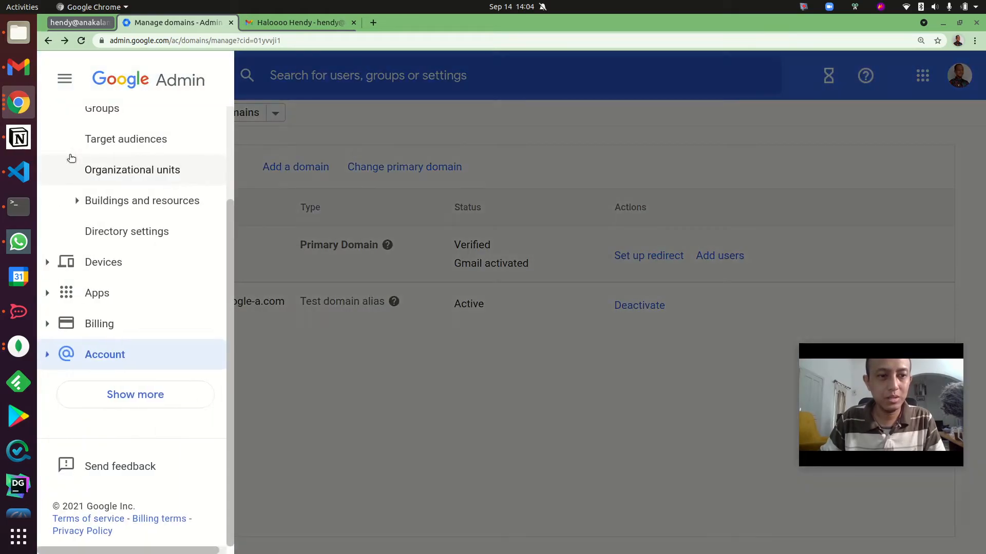
left_click(302, 157)
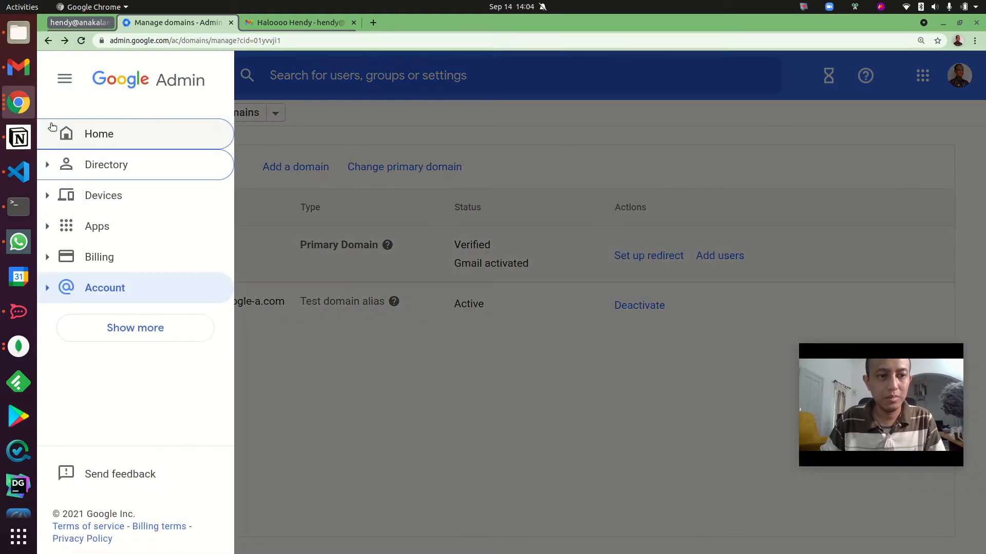
left_click(54, 127)
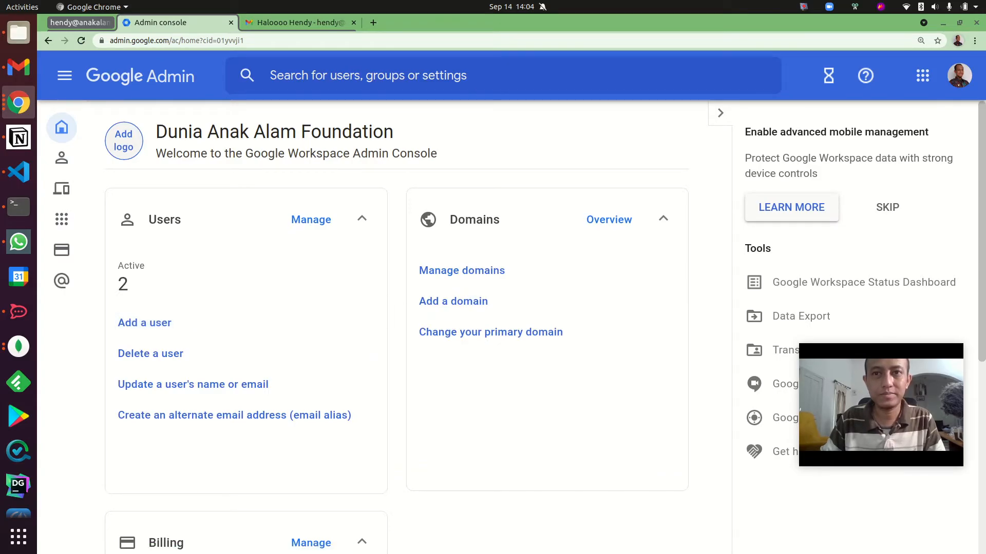
Open the organization's logo personalization settings from the Admin home page and review the custom logo file requirements.
left_click(842, 404)
scroll(266, 324, "down", 6)
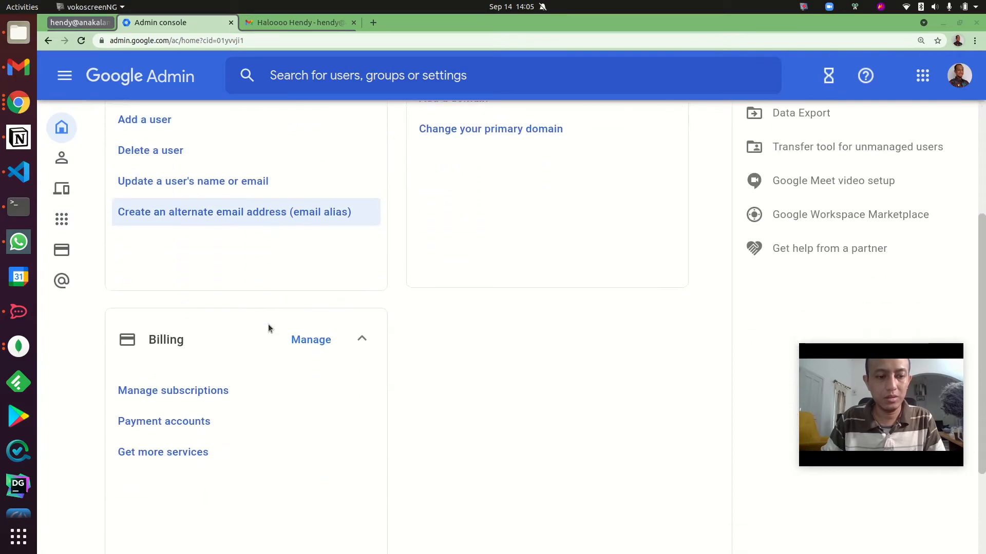
scroll(288, 315, "up", 2)
scroll(292, 314, "up", 2)
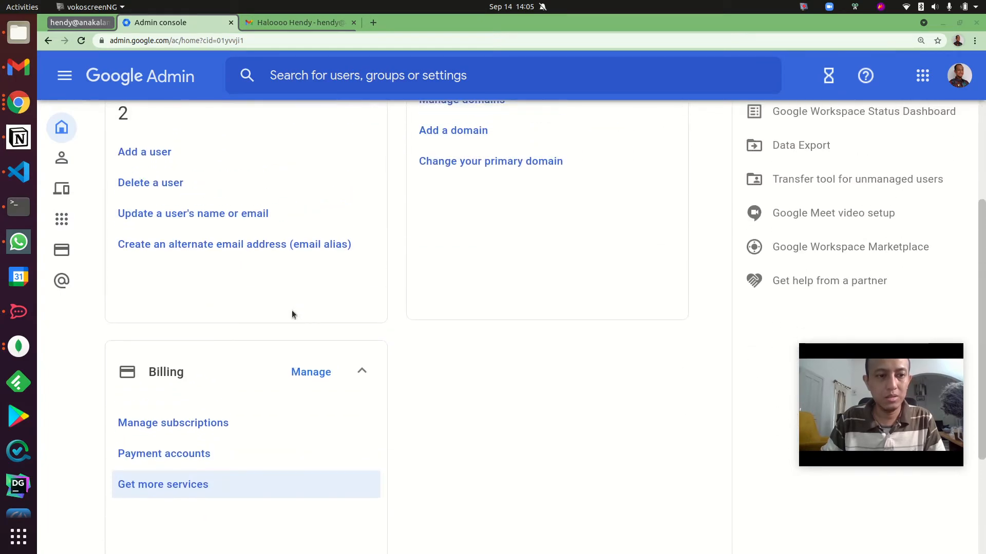
left_click(155, 156)
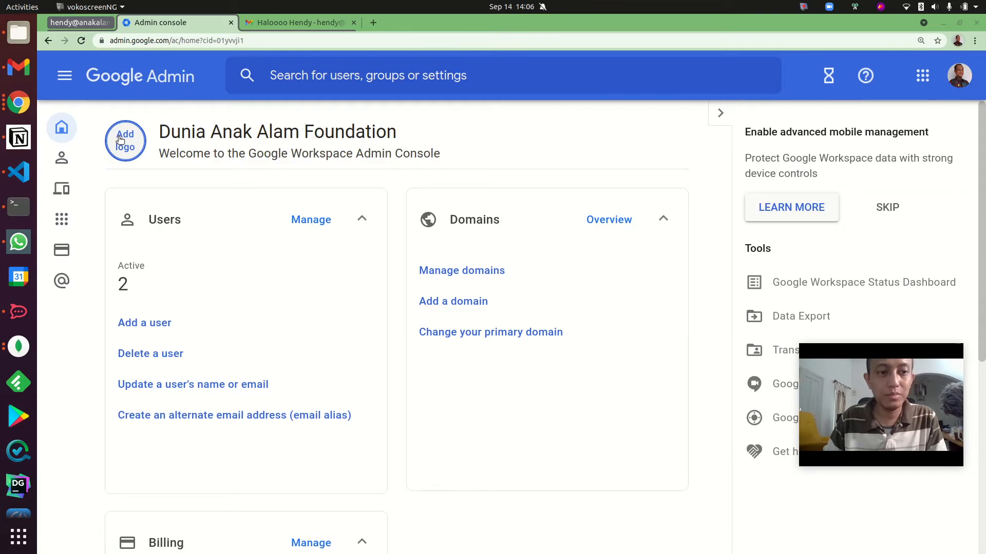
left_click(119, 140)
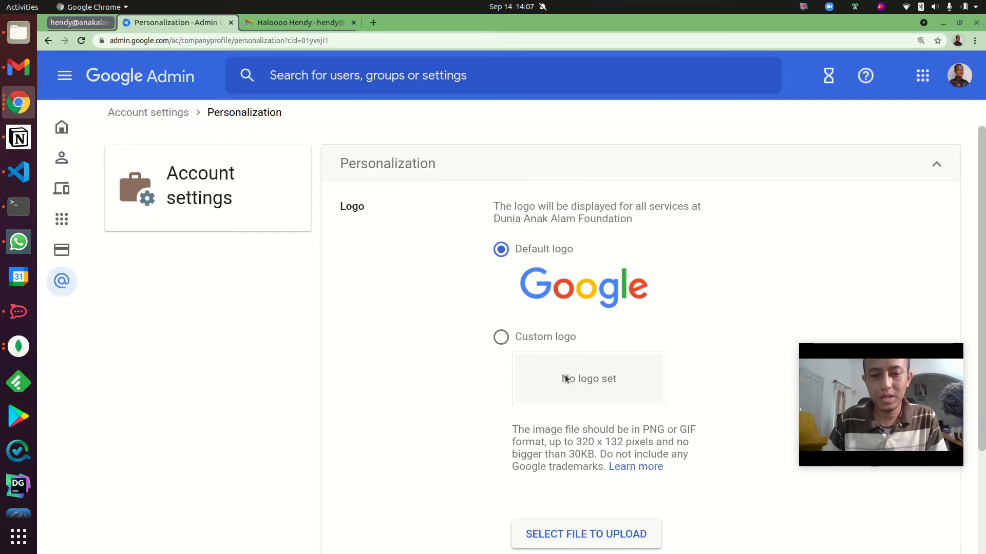
scroll(496, 356, "down", 2)
left_click_drag(577, 388, 614, 387)
left_click(587, 387)
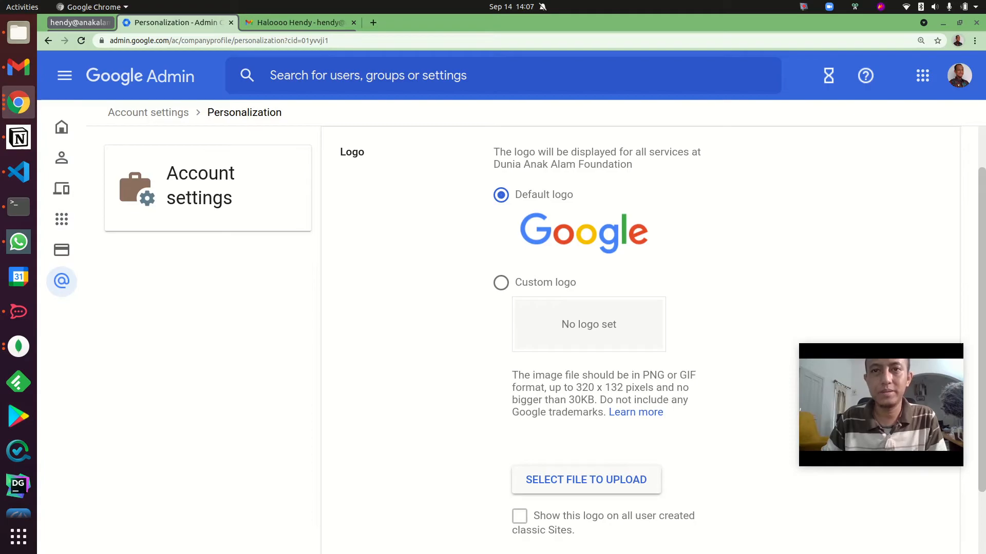
Upload logo-132p.png from the DuniaAnakAlam folder as the organization's custom logo.
left_click(586, 479)
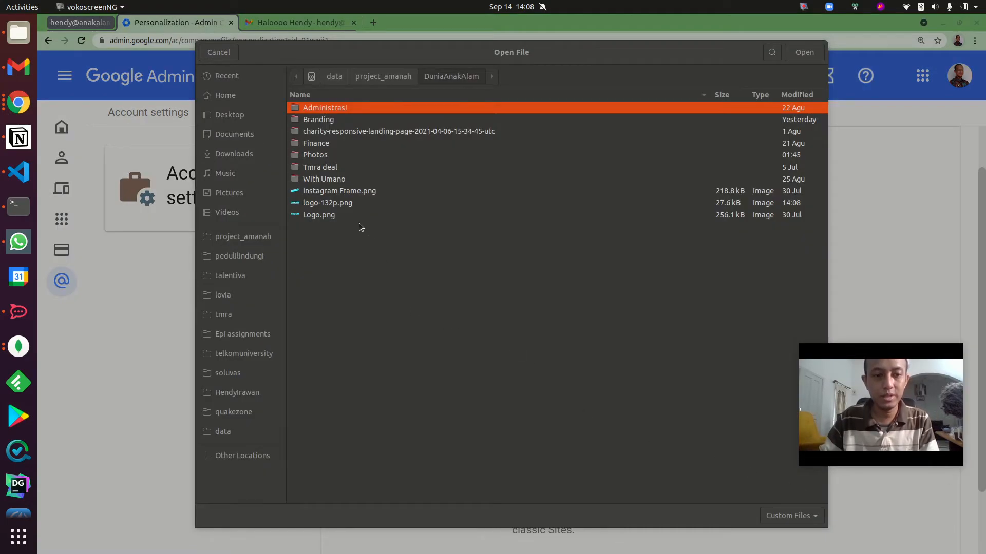
left_click(335, 206)
double_click(340, 202)
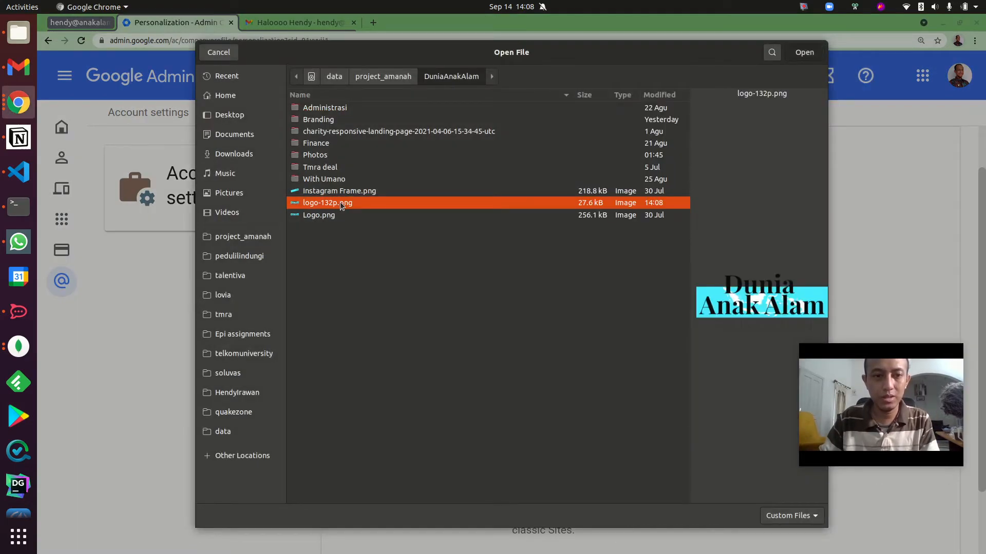
Enable showing the custom logo on all user created classic Sites and save the personalization changes.
scroll(596, 435, "down", 1)
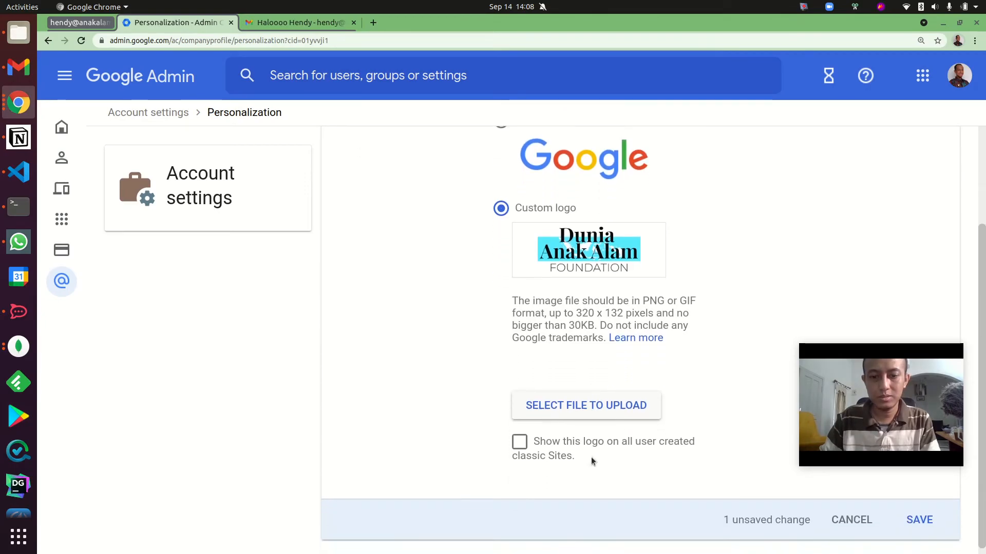
left_click(519, 436)
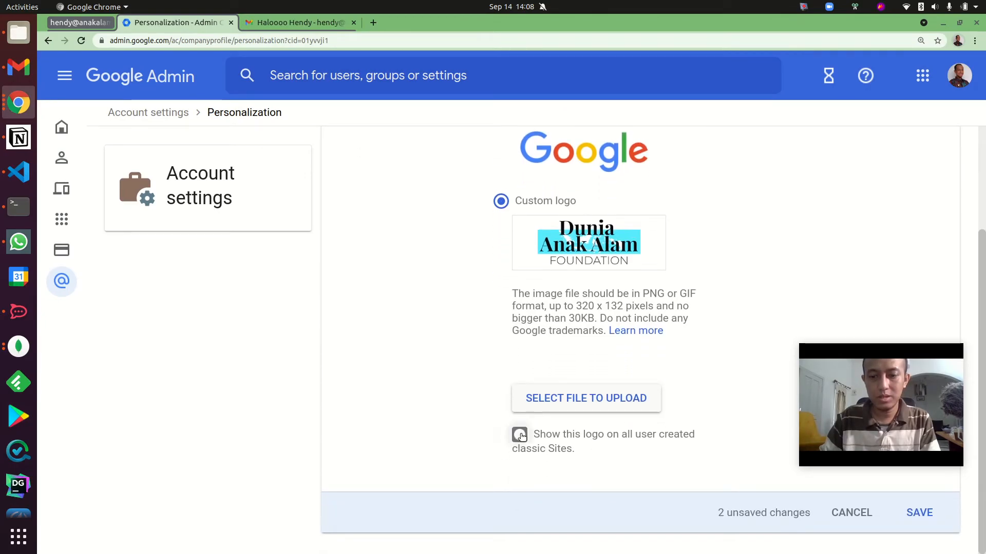
left_click(934, 511)
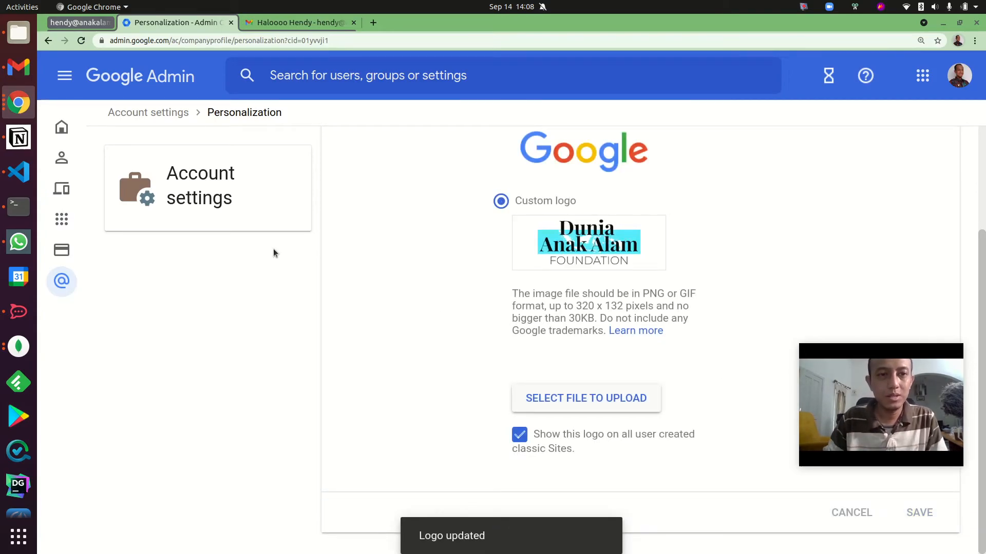
Reload the anakalam.id Gmail page to check whether the custom logo is displayed.
left_click(276, 23)
left_click(81, 42)
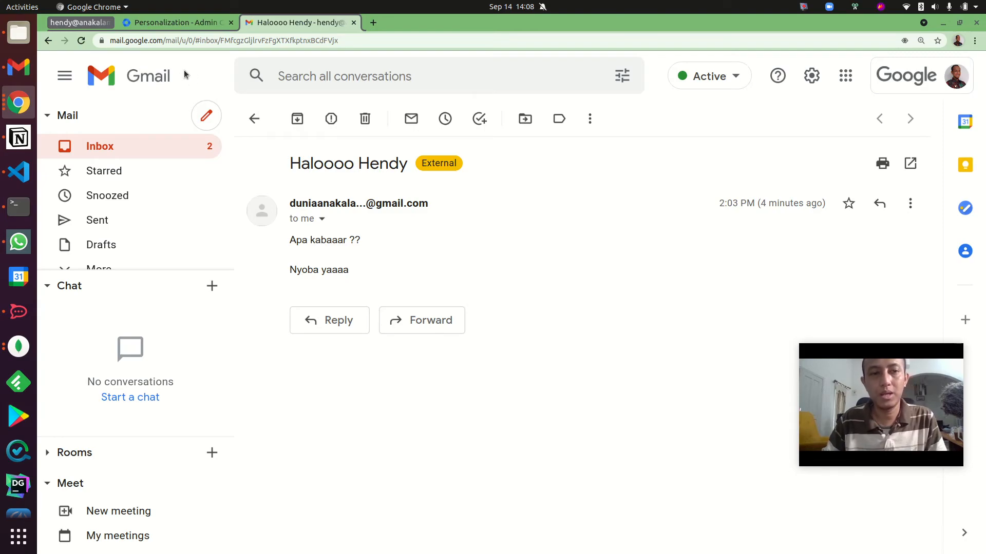
Return to Google Admin from Gmail and leave the personalization settings for the console home page.
left_click(211, 27)
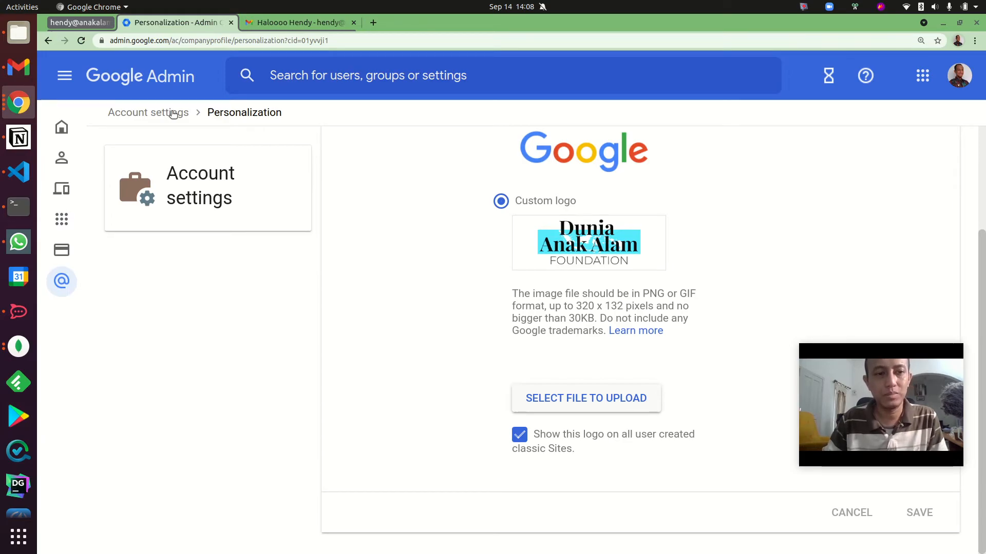
mouse_move(54, 131)
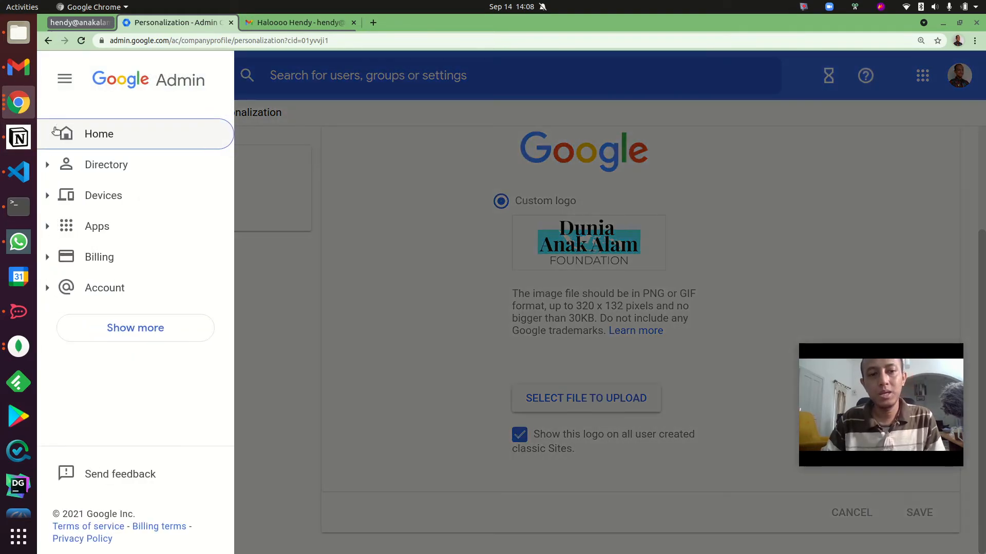
left_click(147, 136)
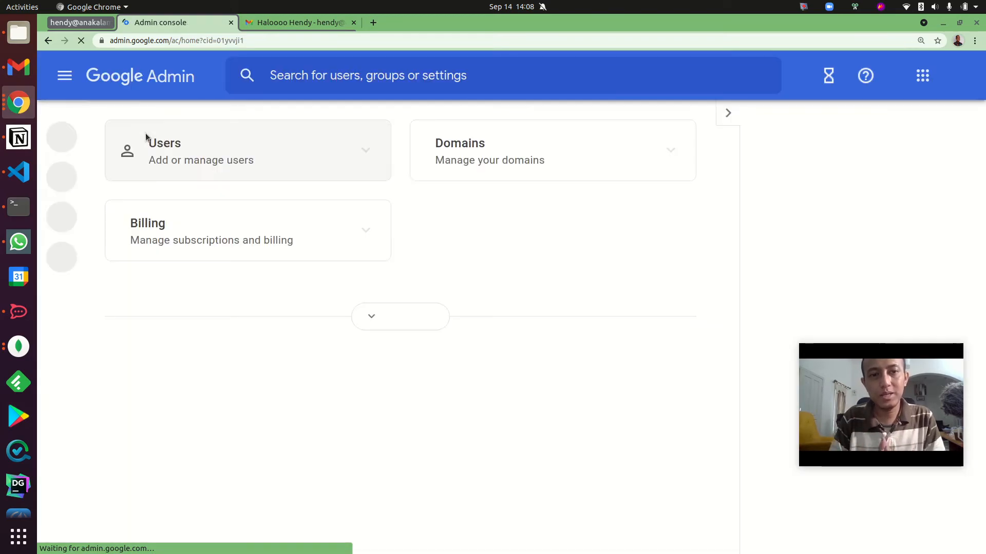